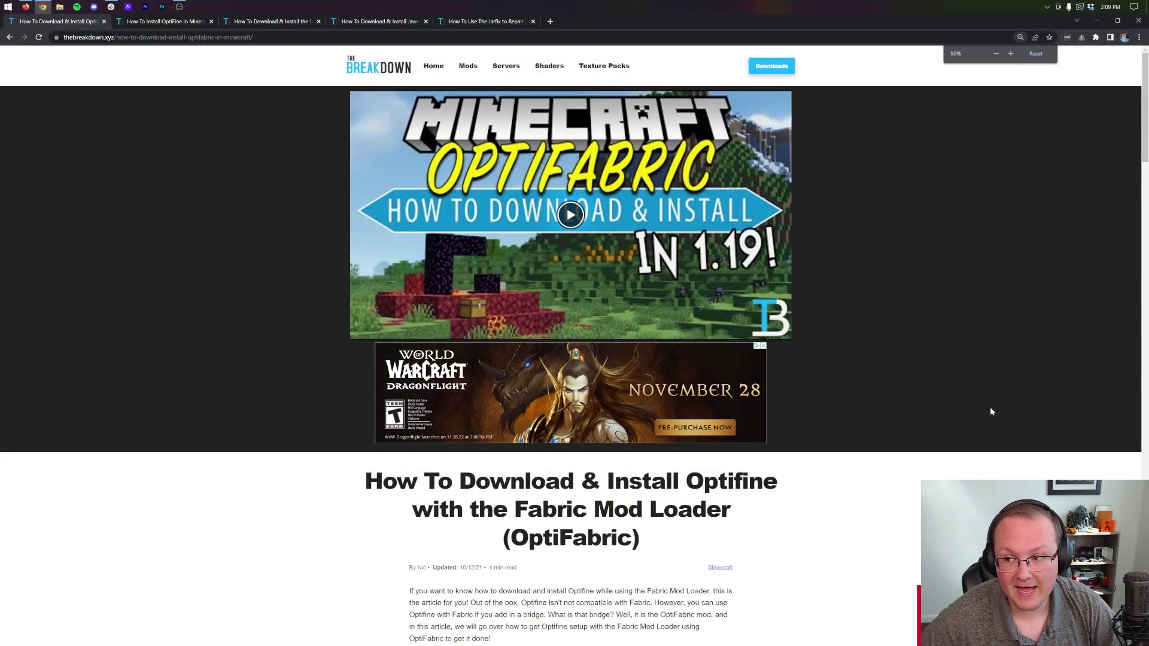
Step: Follow the guide's OptiFabric download link to CurseForge and download the OptiFabric v1.13.16 file for Minecraft 1.19
scroll(808, 367, down, 3)
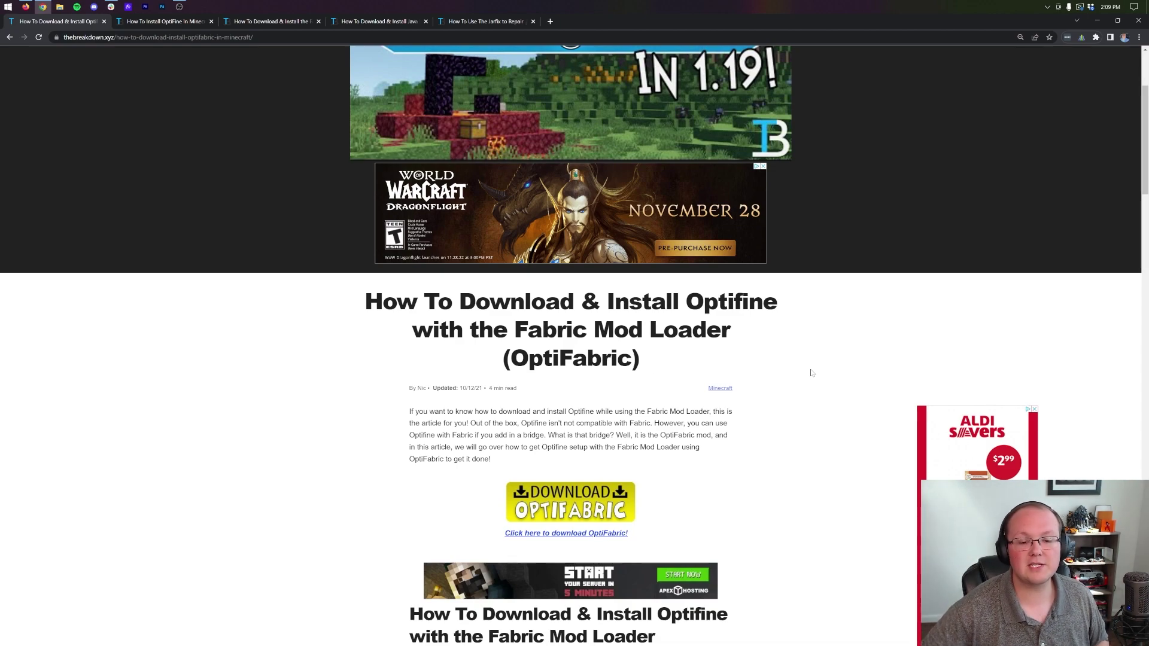
scroll(575, 345, down, 4)
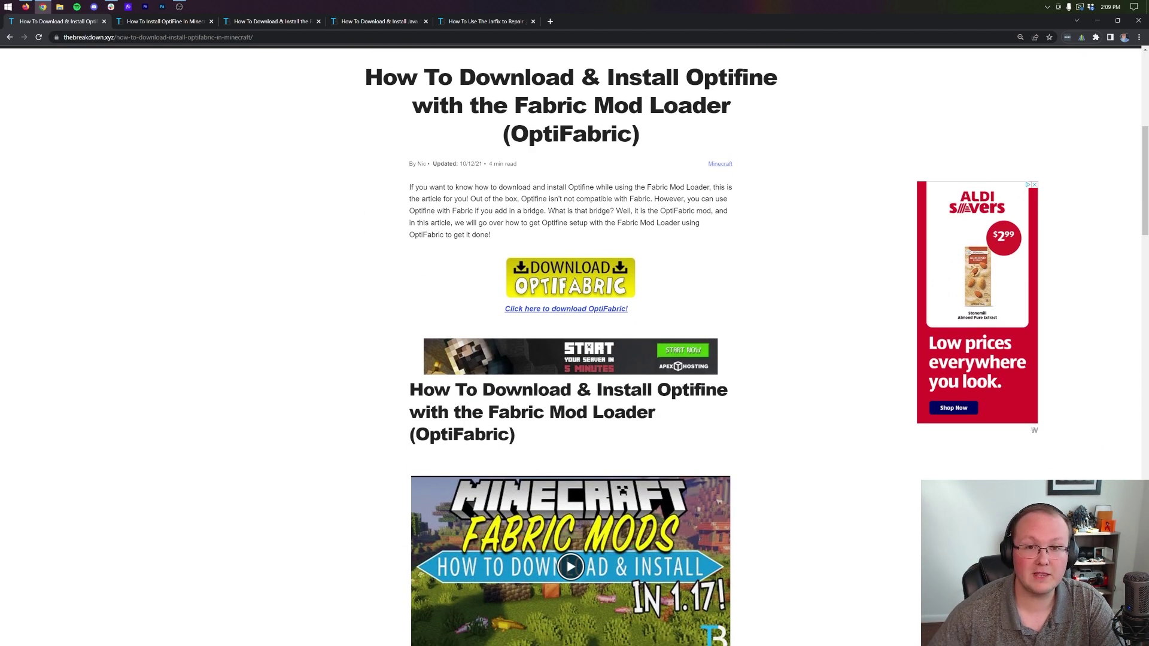
scroll(556, 257, up, 2)
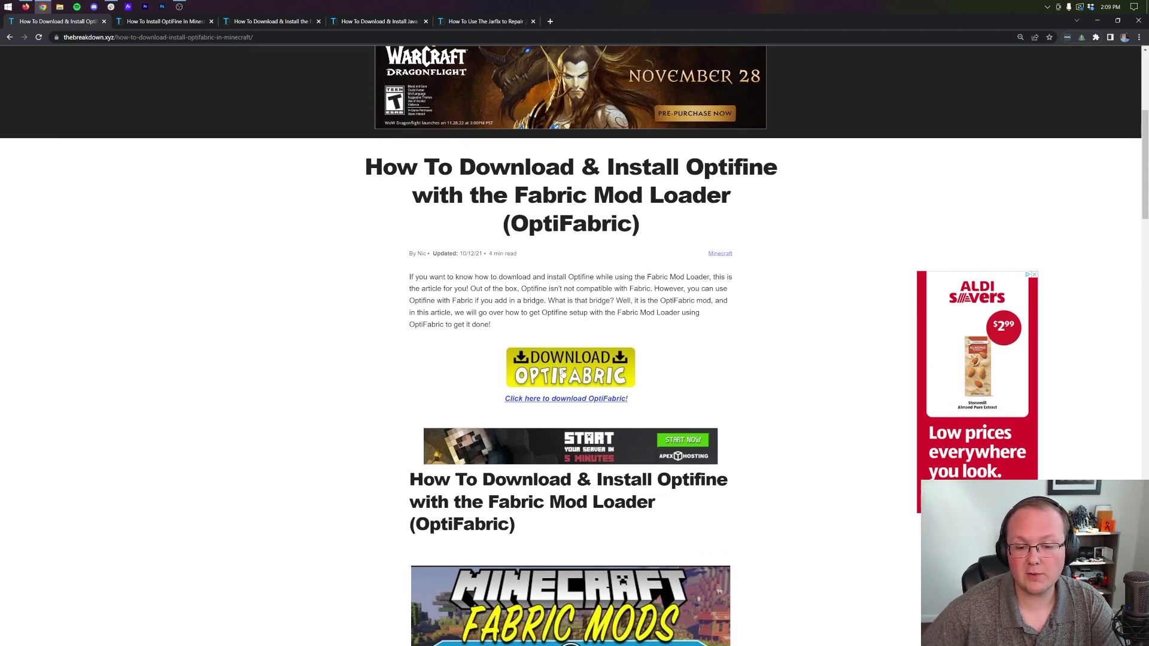
click(557, 376)
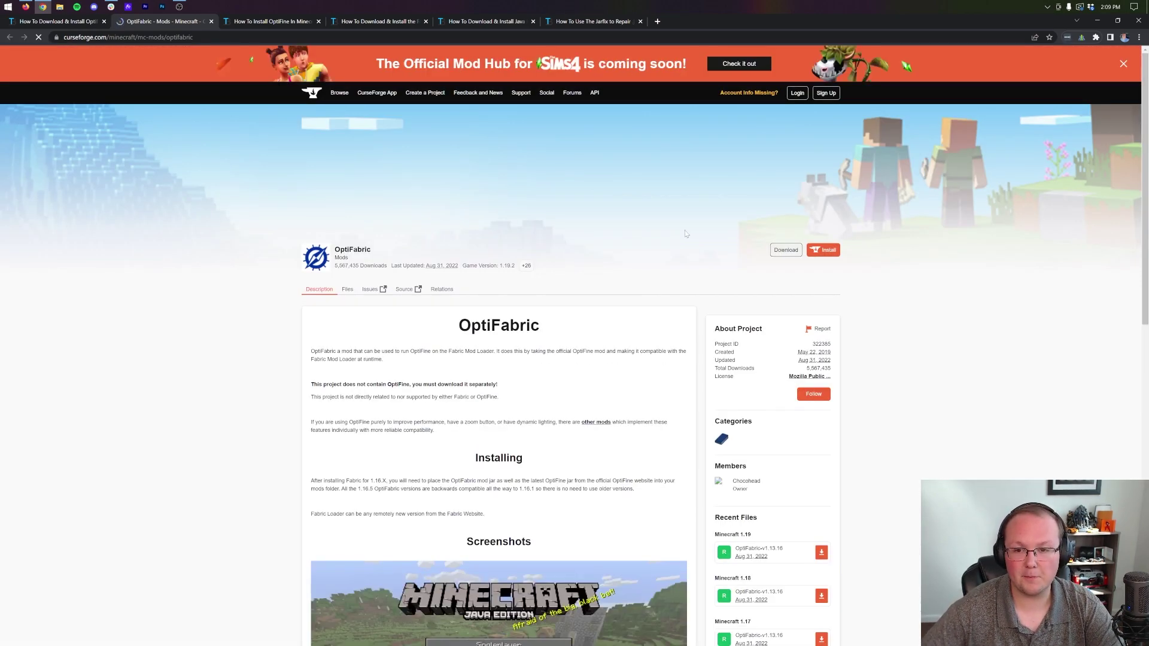
scroll(774, 290, down, 7)
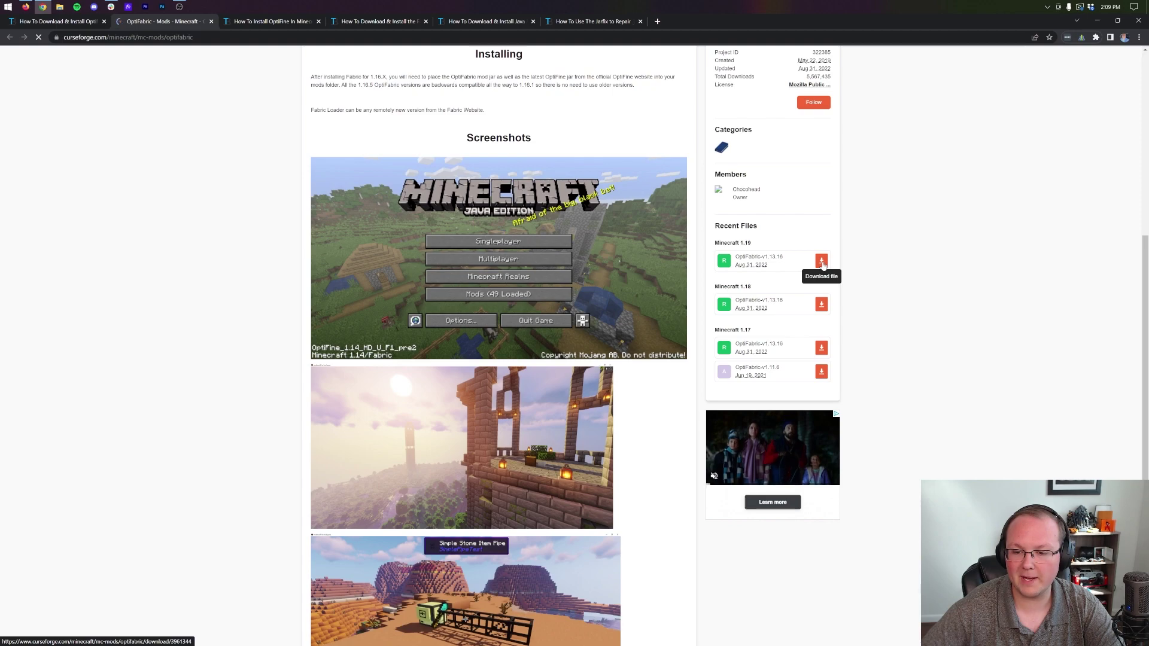
click(821, 262)
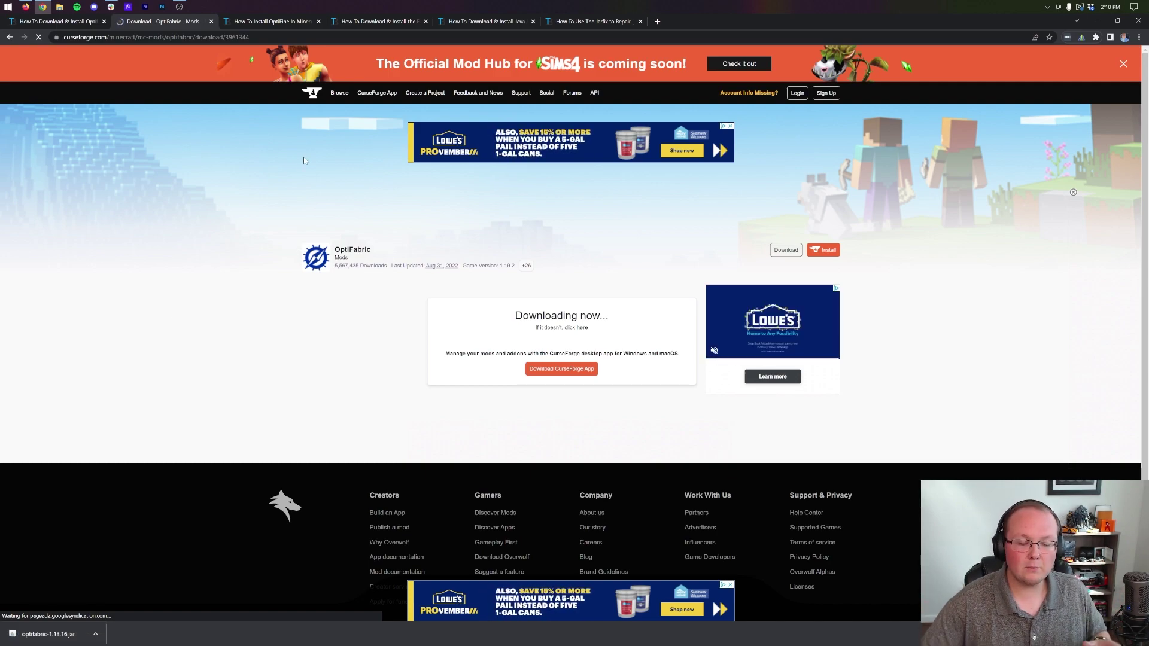
Step: Open the official OptiFine downloads page through the download link in the "How To Install OptiFine in Minecraft" guide
click(280, 23)
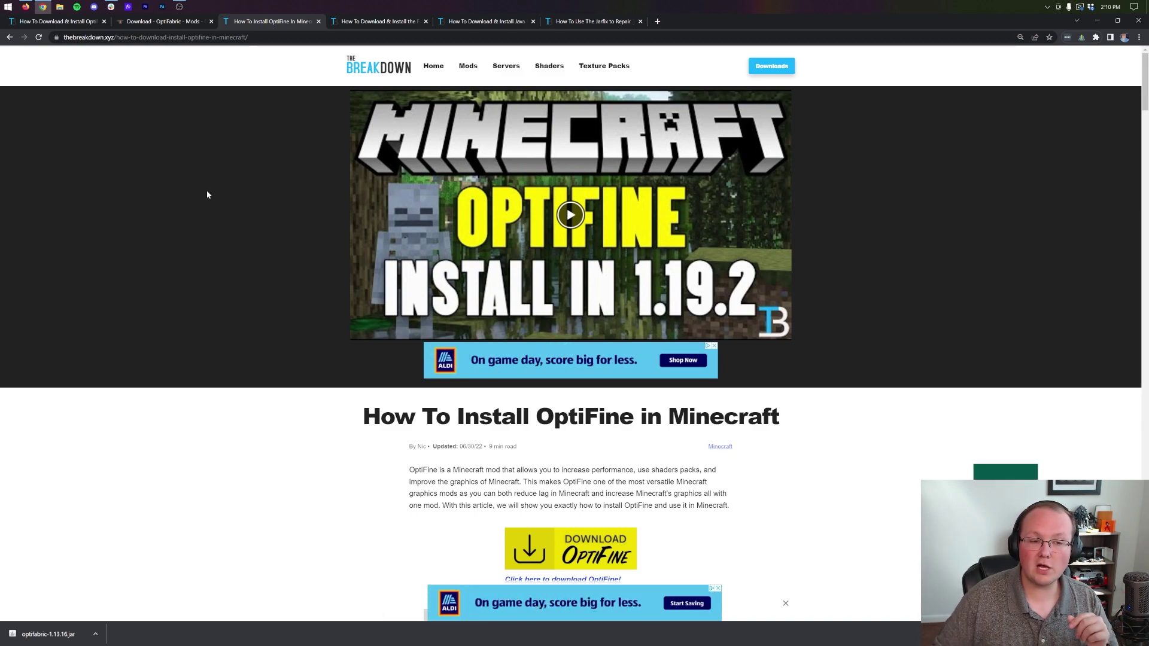
click(162, 22)
click(272, 22)
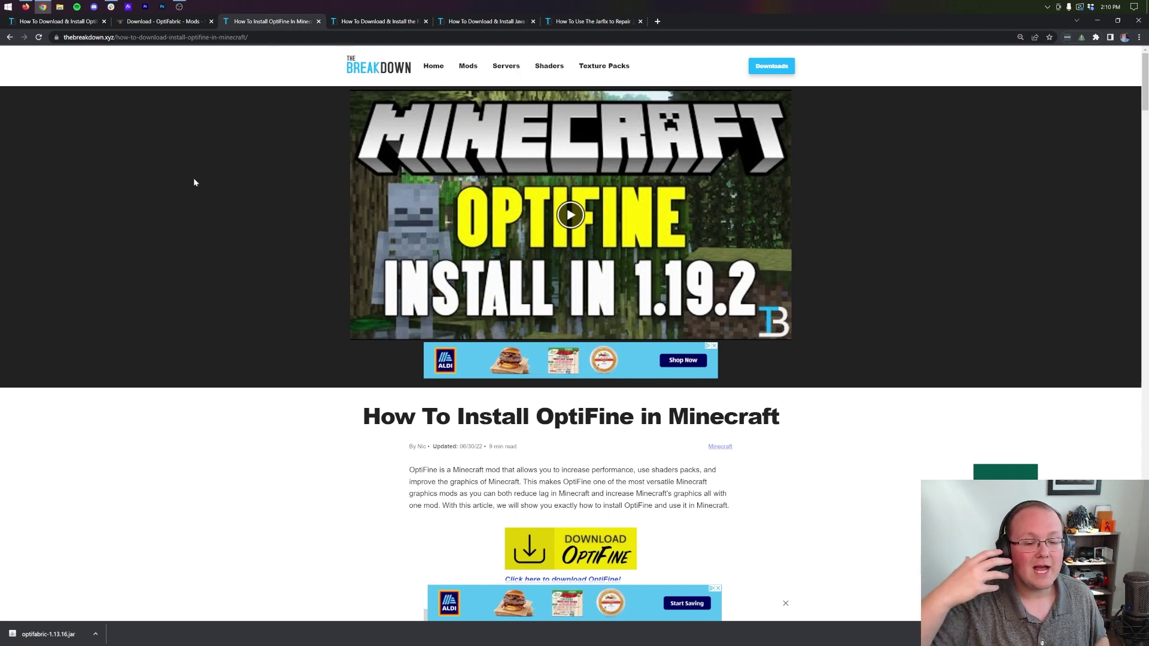
scroll(208, 165, down, 3)
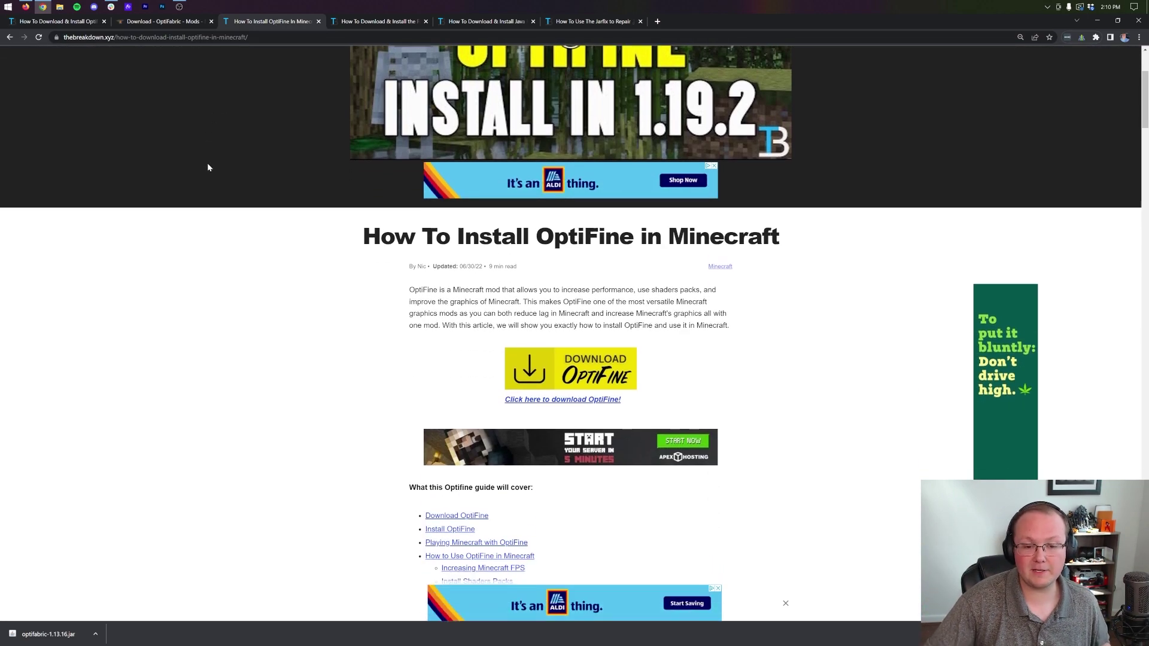
scroll(208, 168, down, 2)
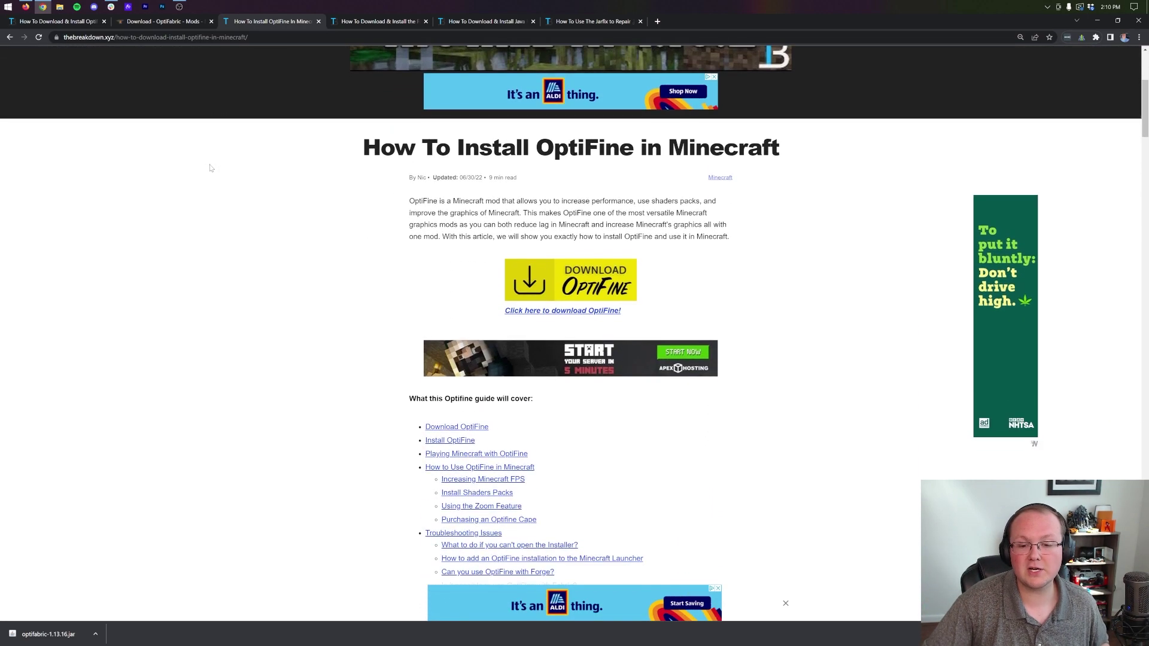
click(562, 293)
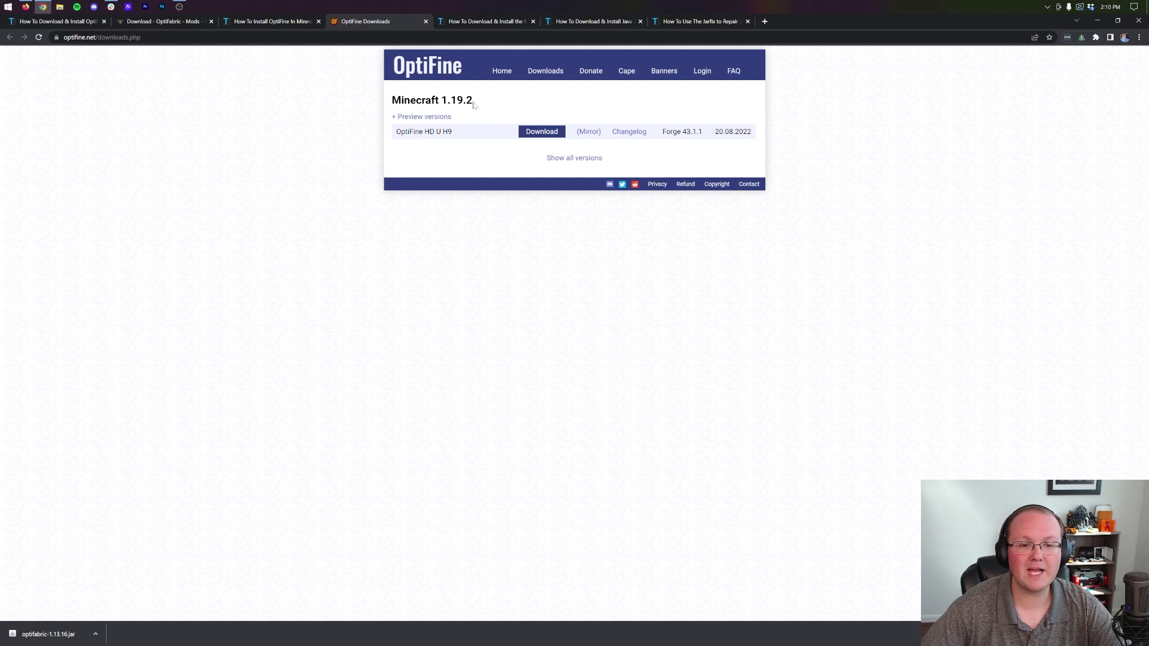
Step: Download OptiFine HD U H9 for Minecraft 1.19.2 through the mirror link
drag(472, 101, 441, 101)
click(484, 168)
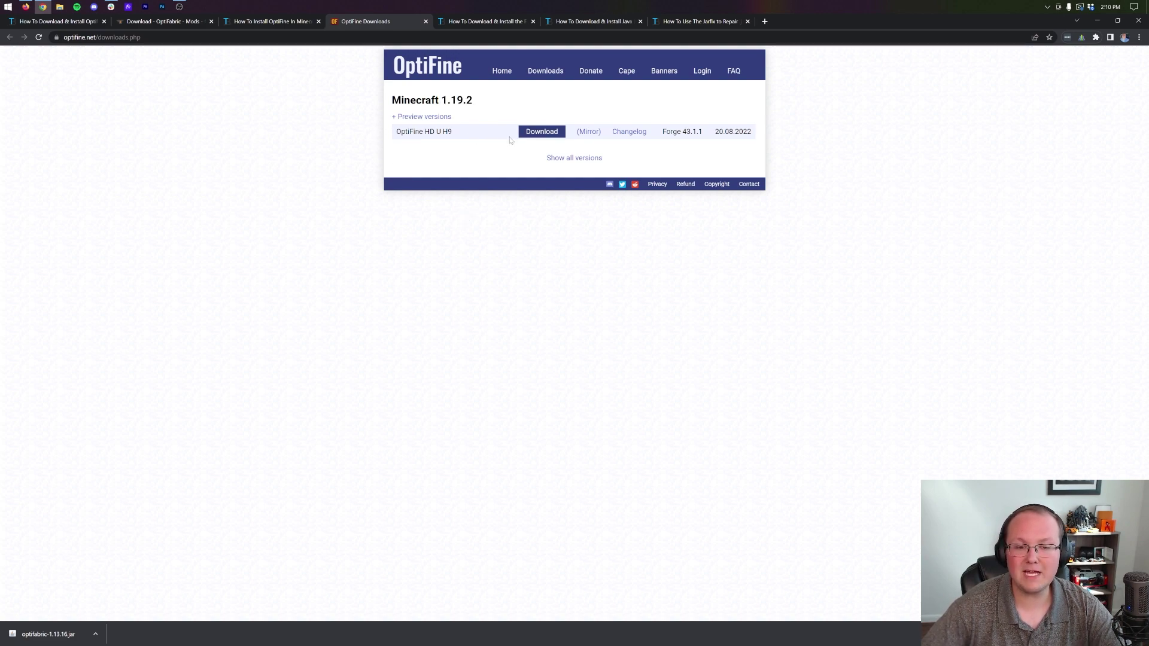
click(593, 133)
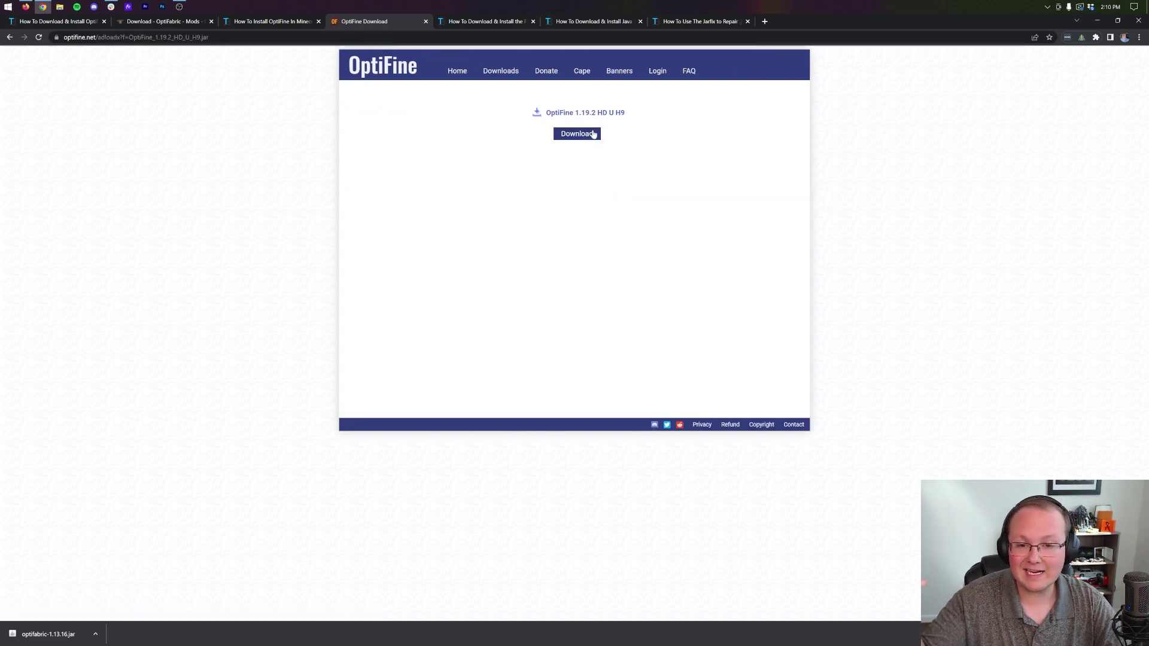
click(593, 134)
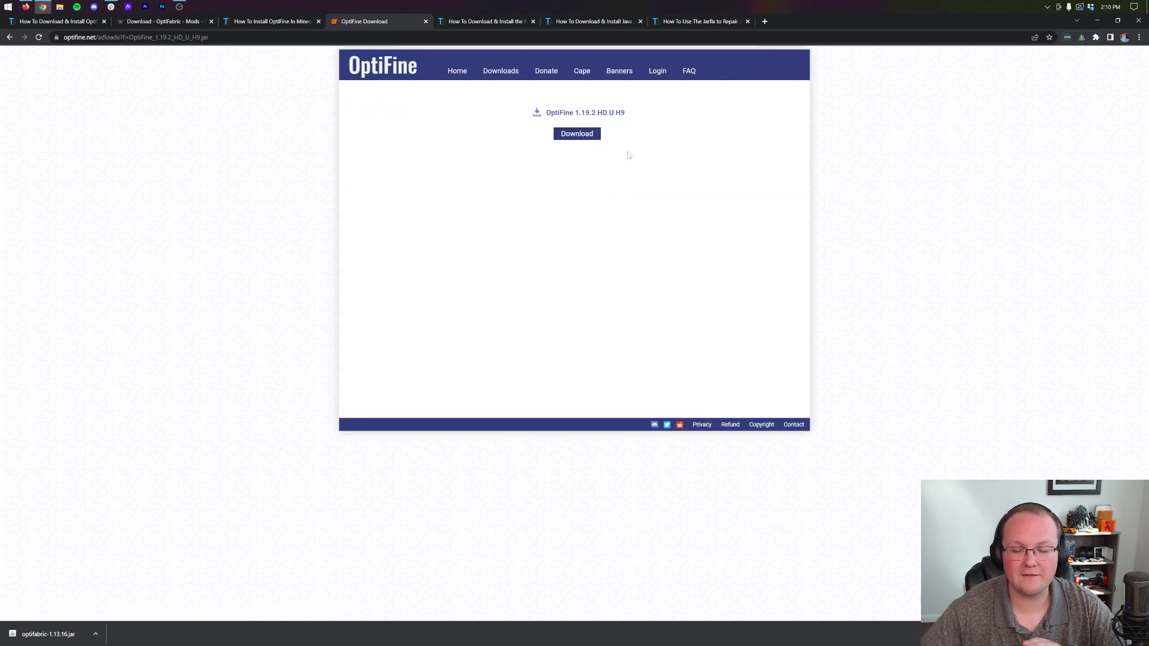
click(576, 133)
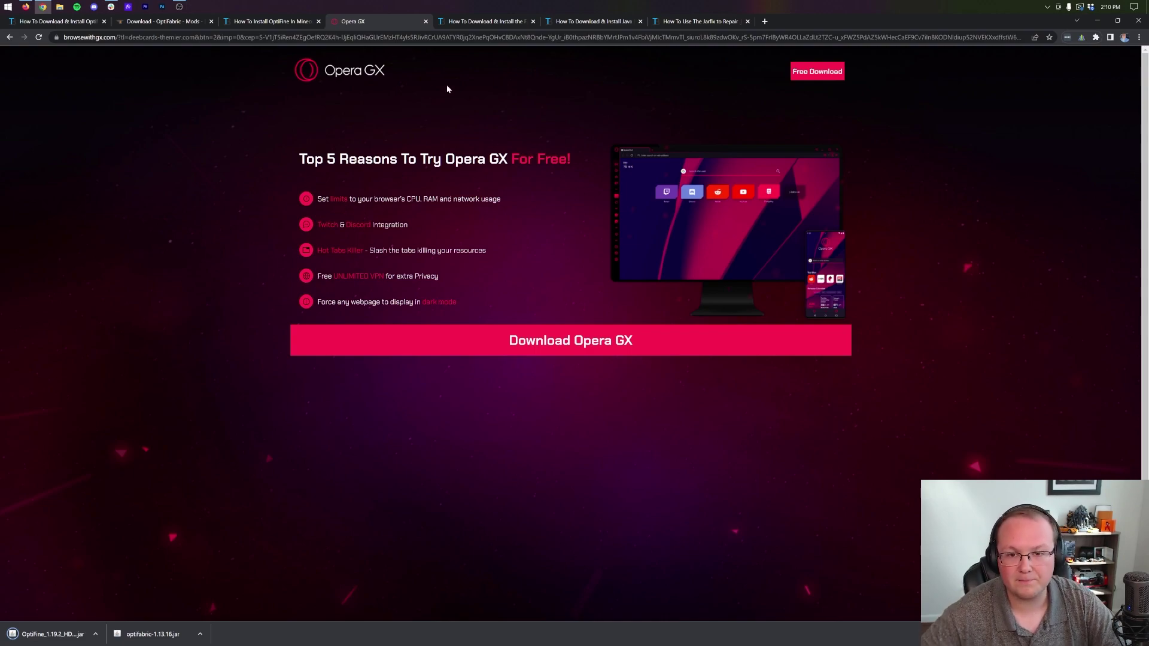
Step: Reach the Fabric site through the Fabric Mod Loader guide and download the universal jar of installer version 0.11.1
click(476, 22)
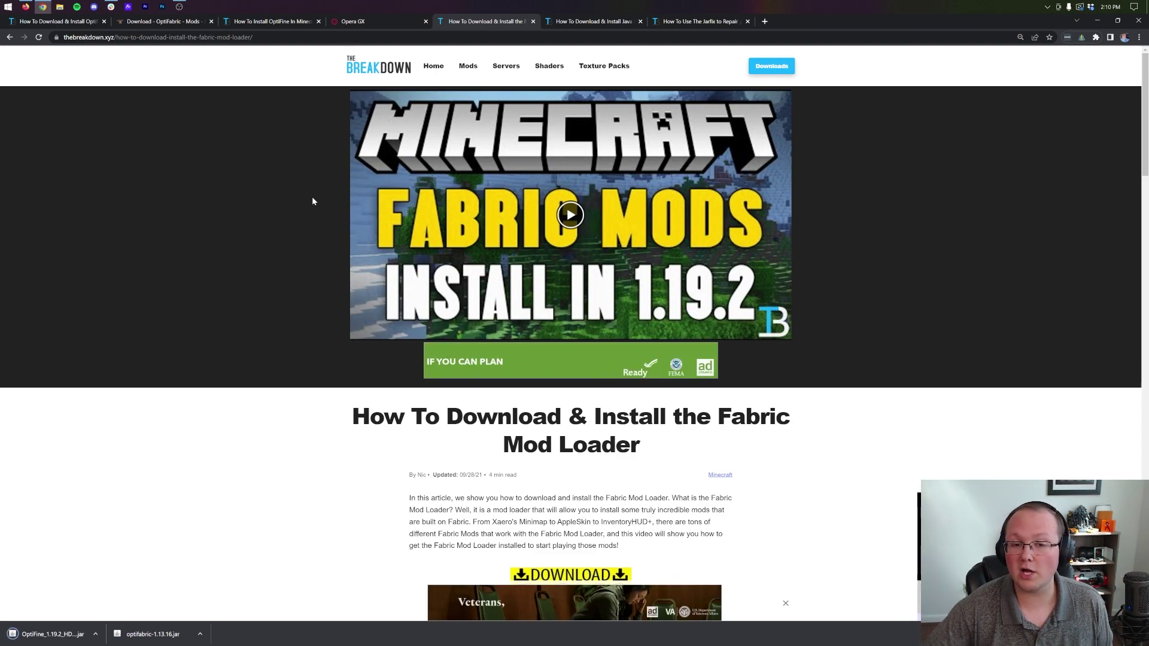
scroll(309, 210, down, 4)
scroll(291, 244, down, 5)
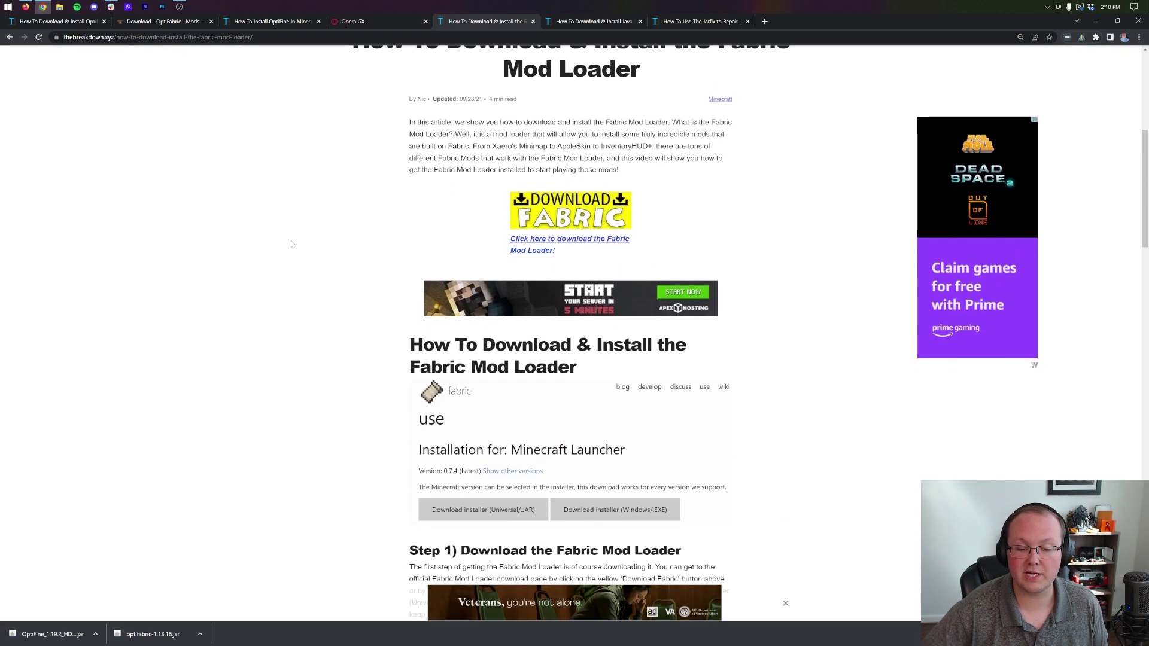
scroll(453, 217, up, 5)
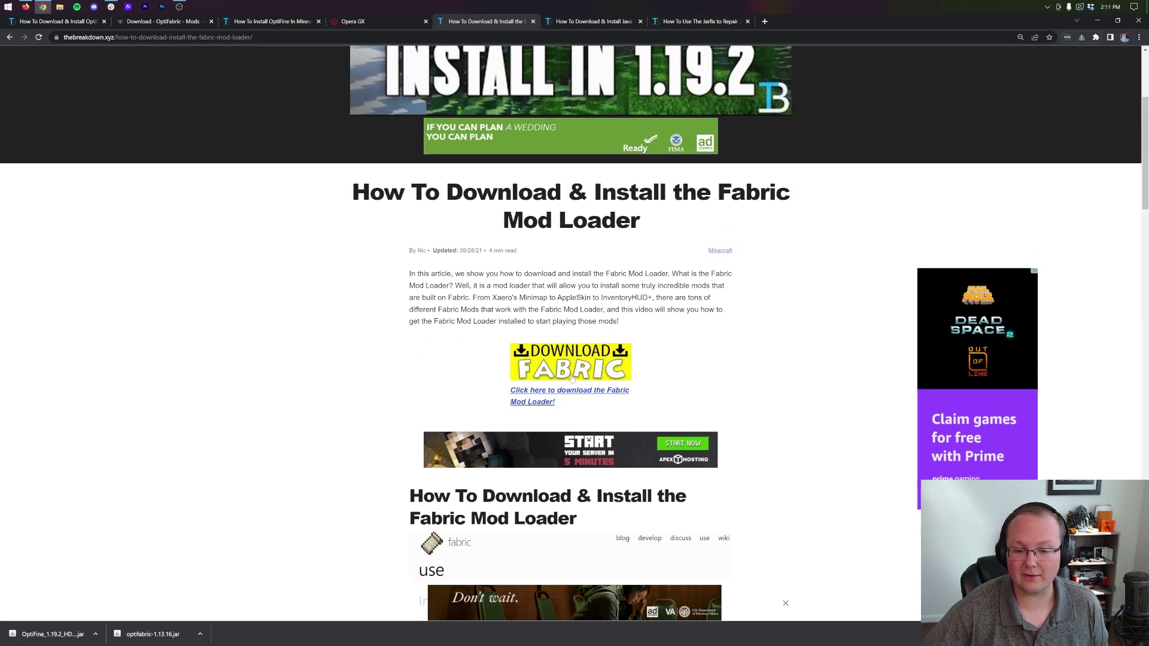
click(530, 366)
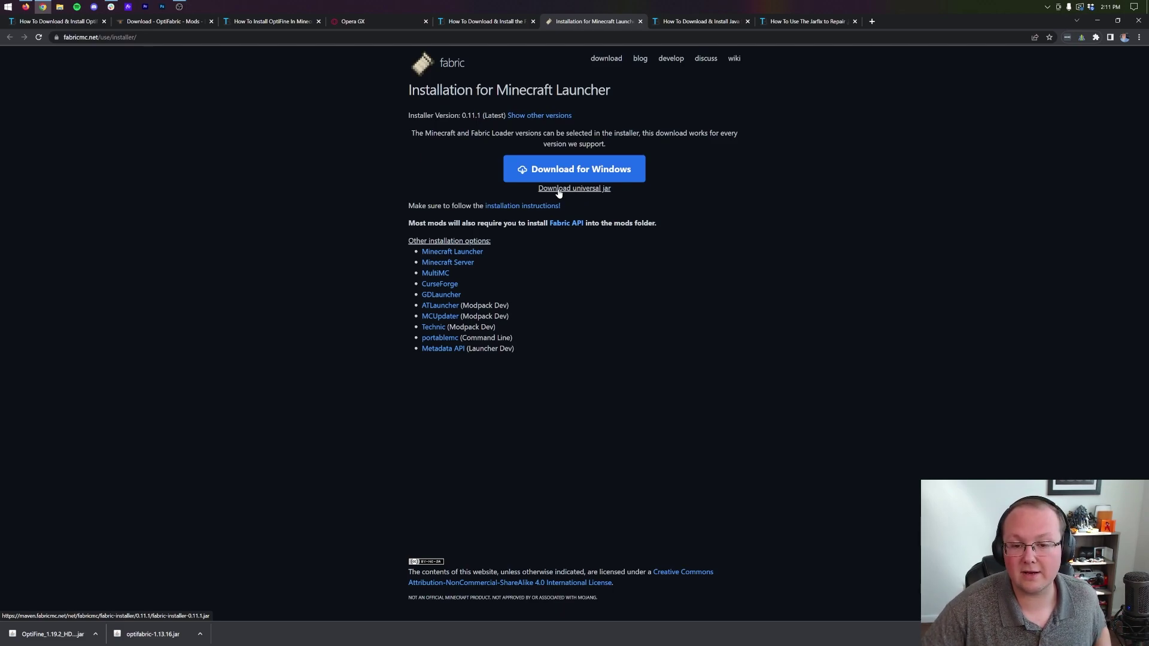
click(572, 189)
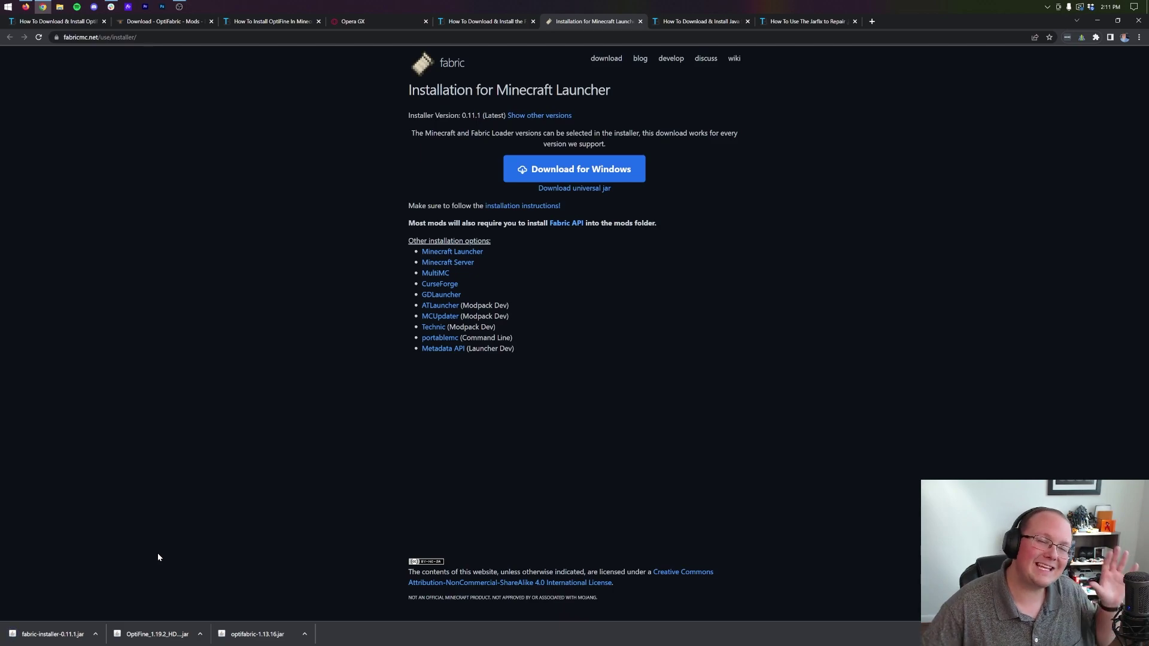
Step: Move the Fabric installer, OptiFine and OptiFabric jar files from the Downloads folder to the desktop, and close the folder
click(712, 23)
click(1097, 21)
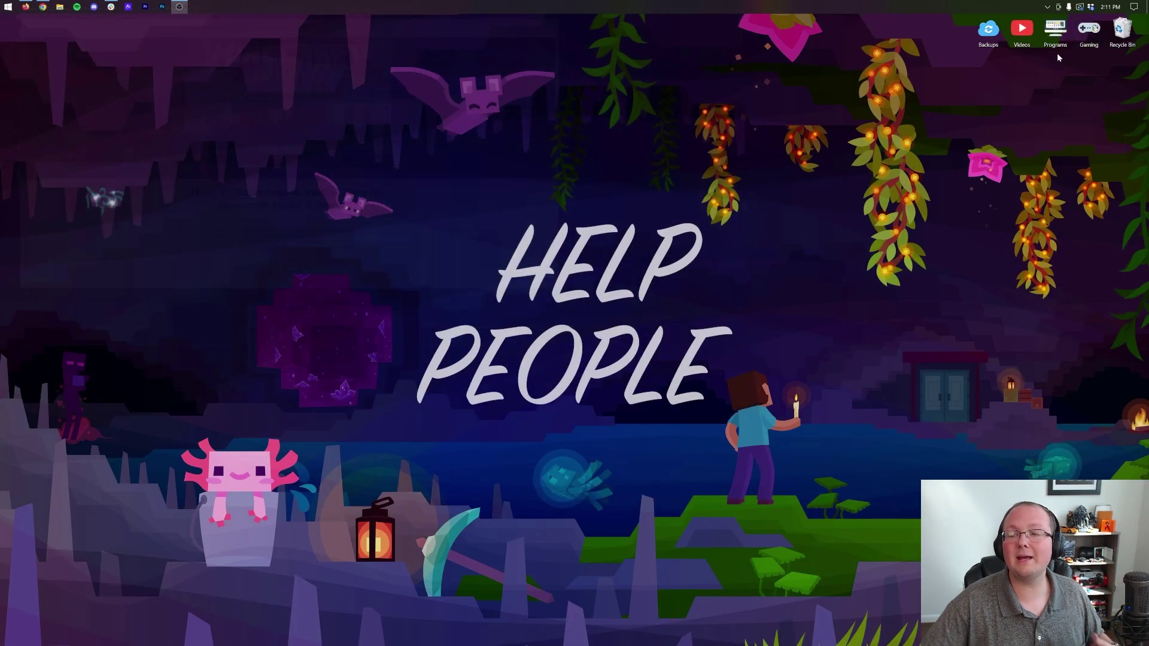
click(7, 6)
text(down)
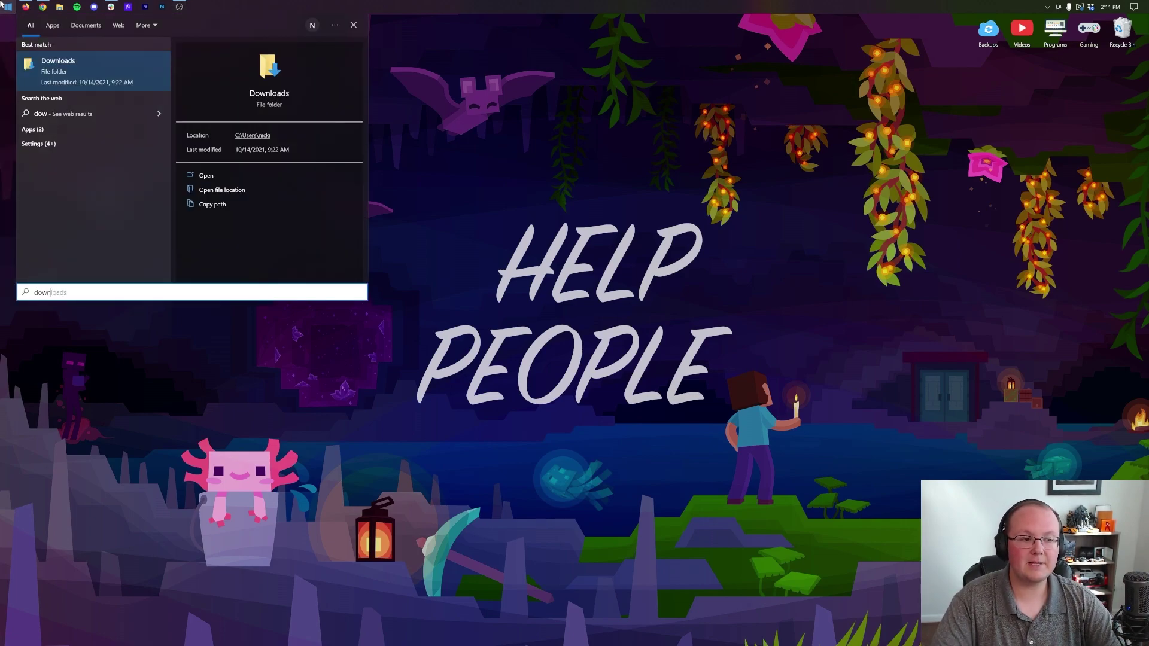
key(Return)
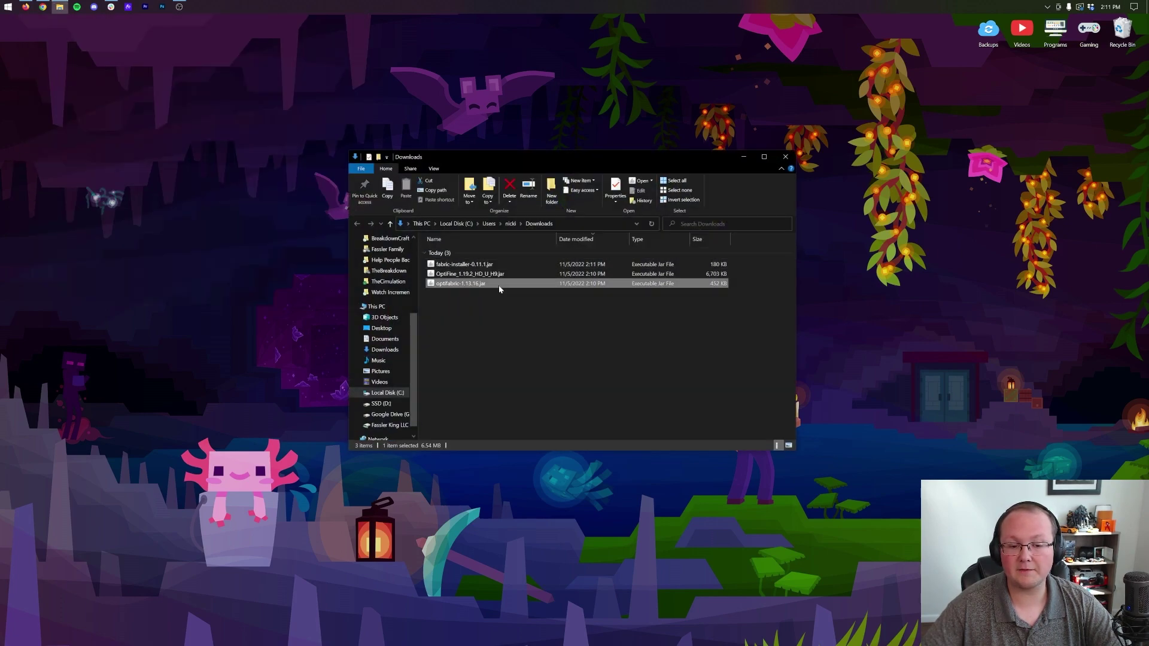
drag(498, 300, 478, 256)
drag(464, 264, 314, 141)
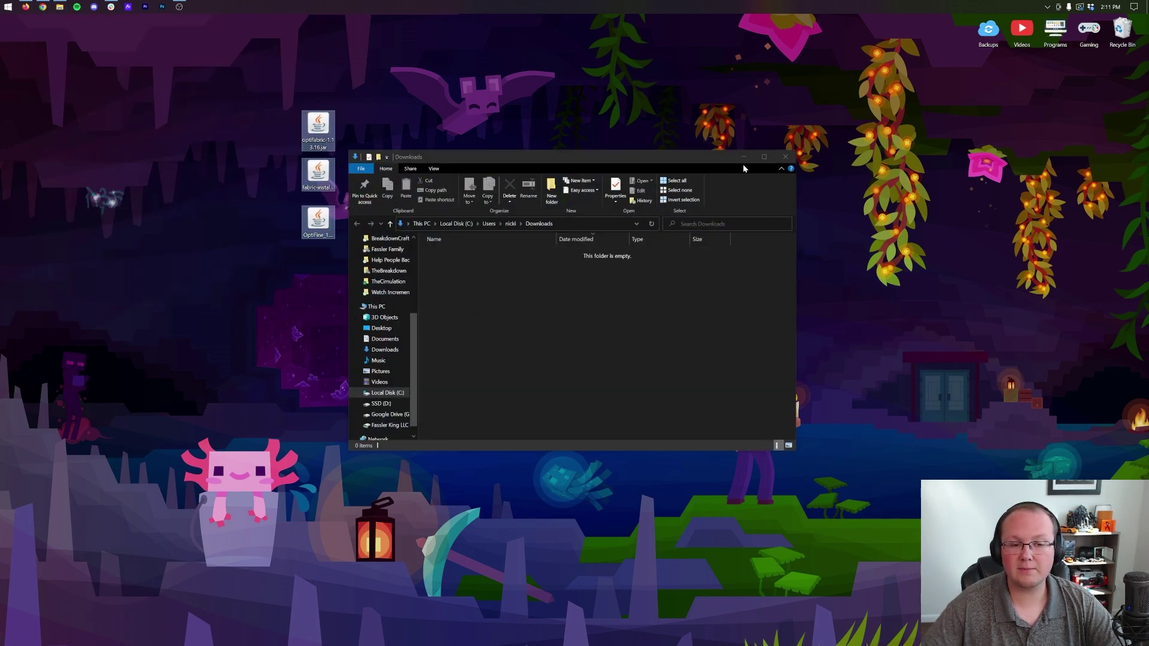
click(785, 156)
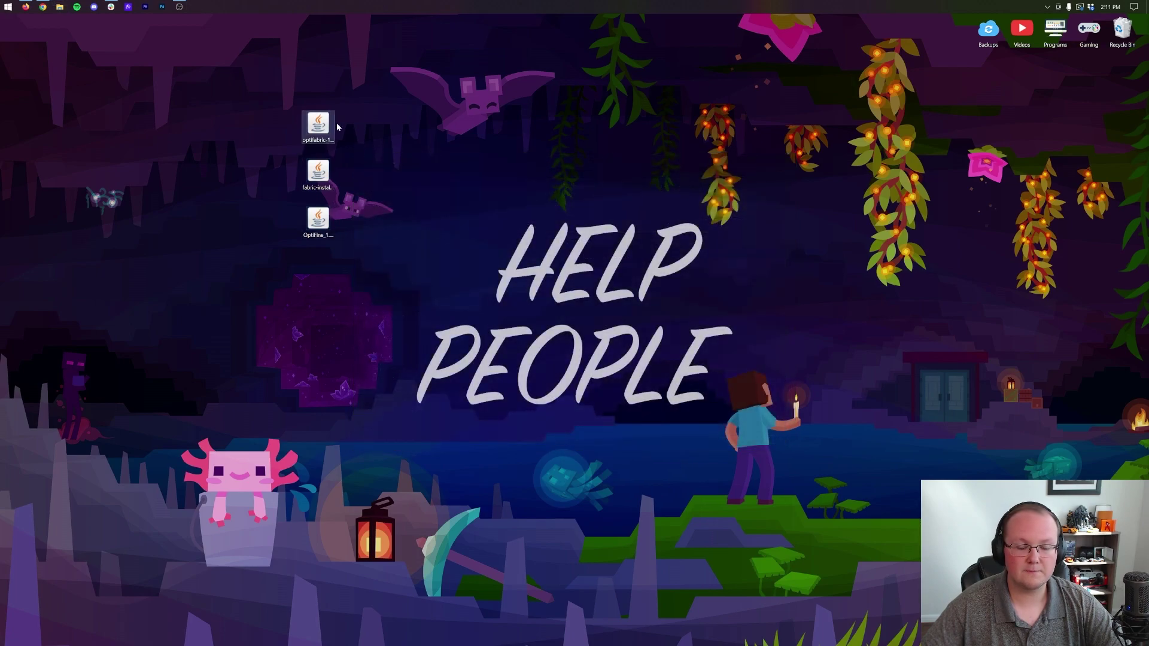
Step: Arrange the desktop icons so OptiFabric and OptiFine sit side by side and the Fabric installer stands apart from them
drag(317, 122, 251, 123)
drag(318, 218, 284, 122)
click(318, 171)
drag(319, 179, 419, 151)
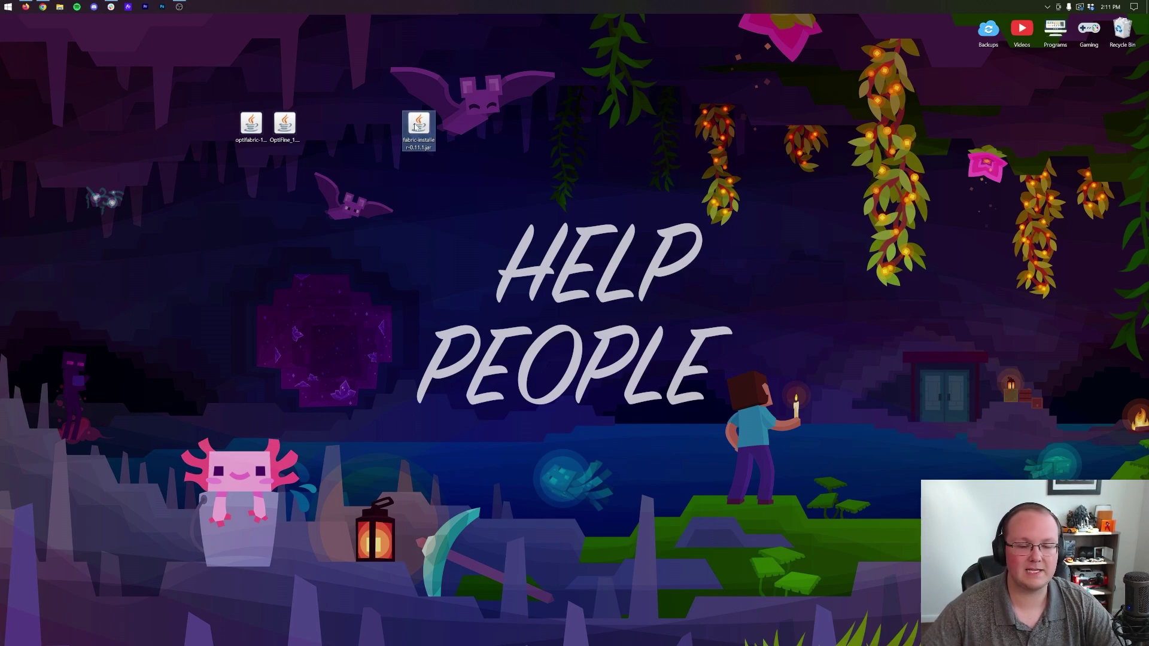
right_click(415, 127)
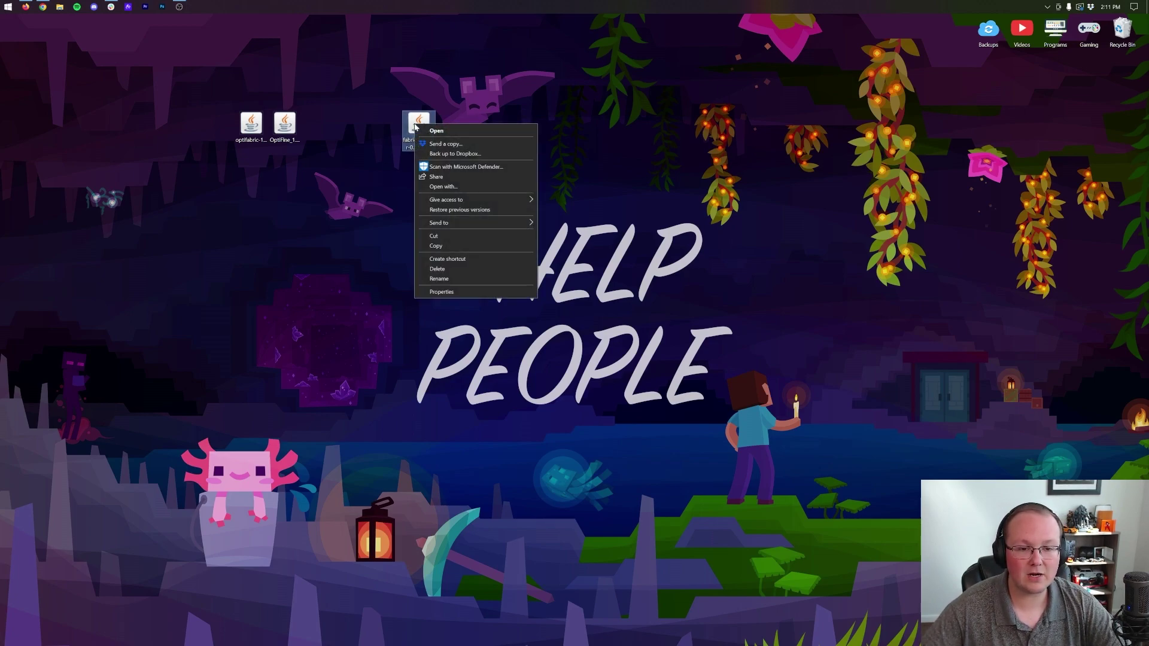
click(510, 188)
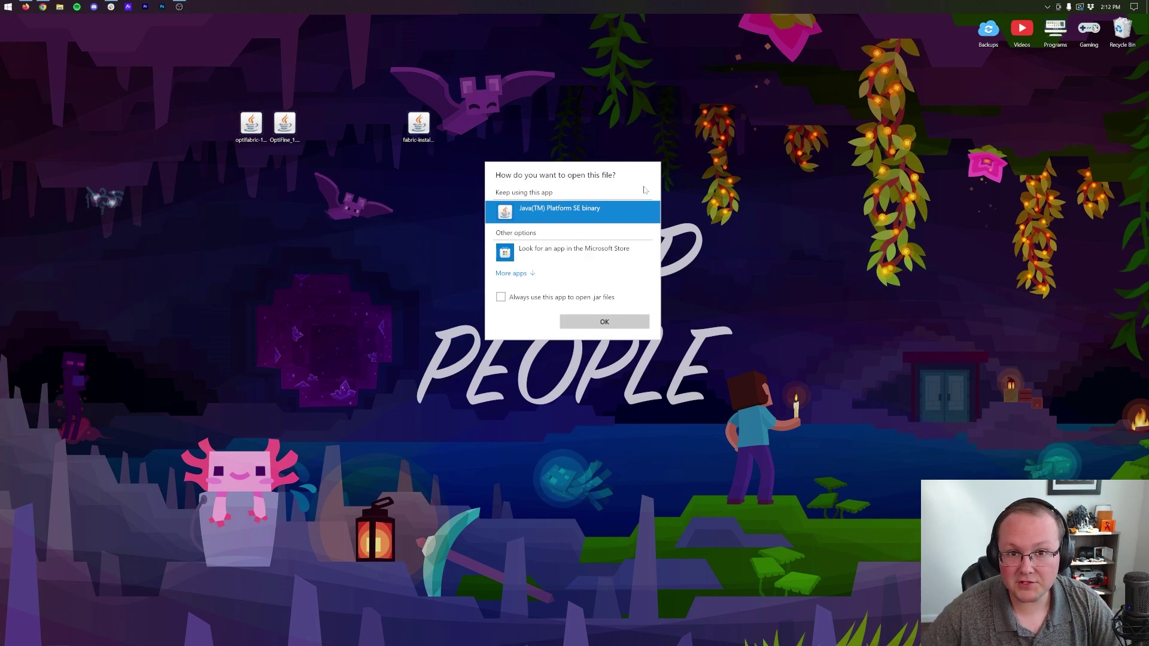
click(566, 140)
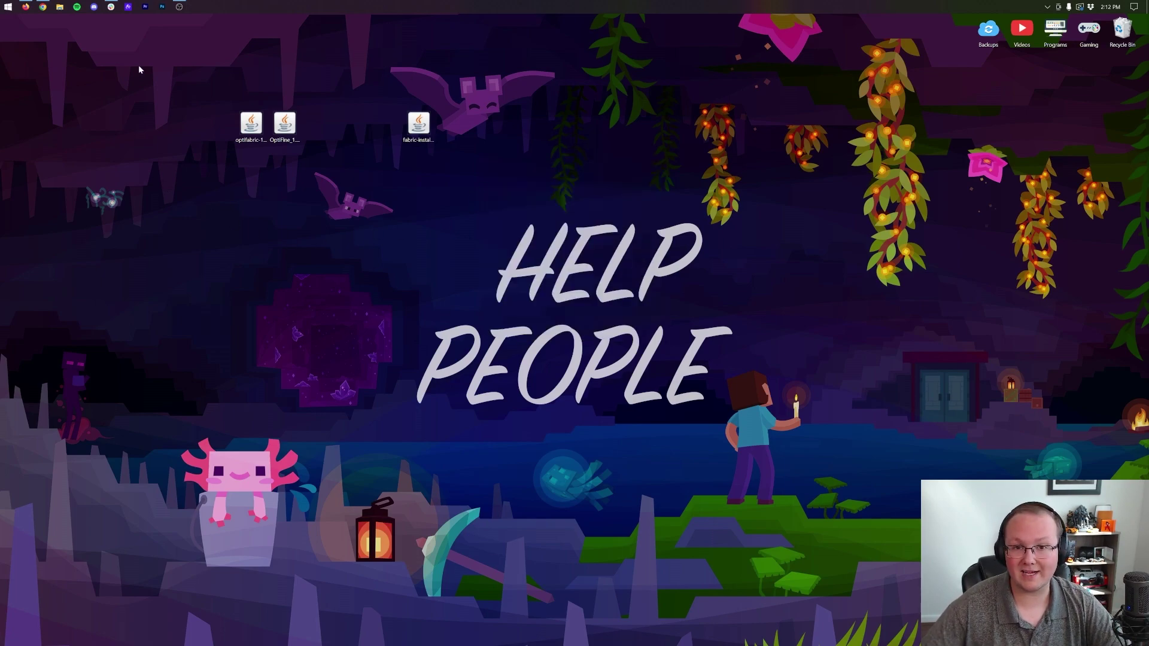
Step: Switch to Chrome and look over the Java 17 download guide and the Jarfix guide for repairing .jar files
click(42, 7)
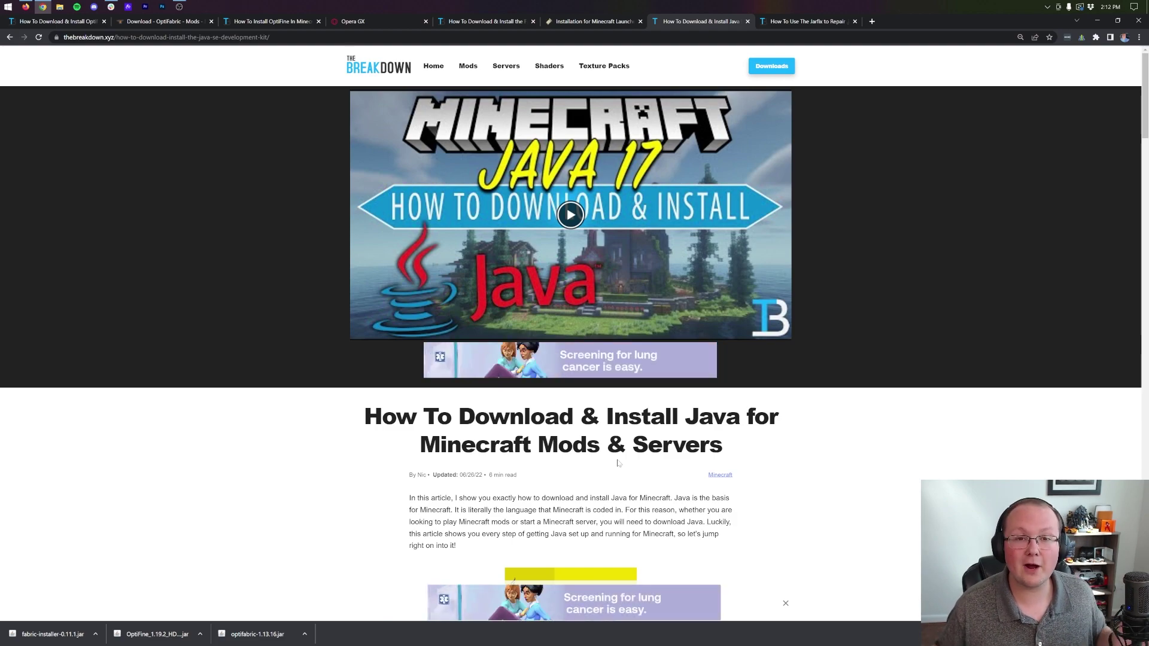
scroll(377, 359, down, 4)
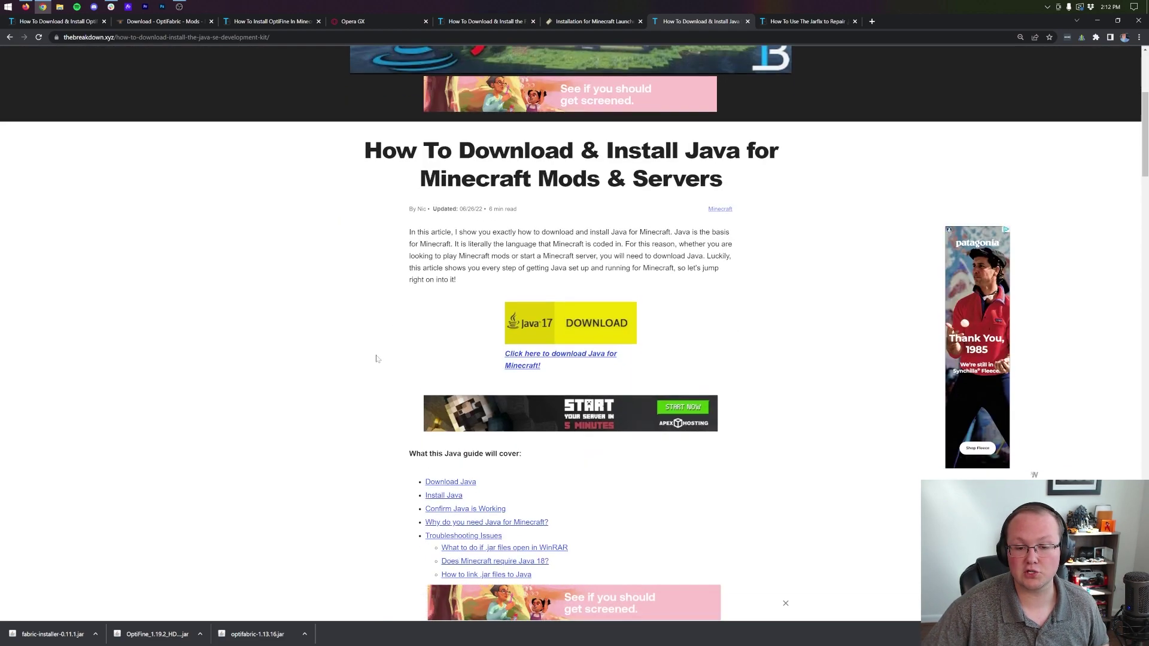
scroll(490, 373, up, 4)
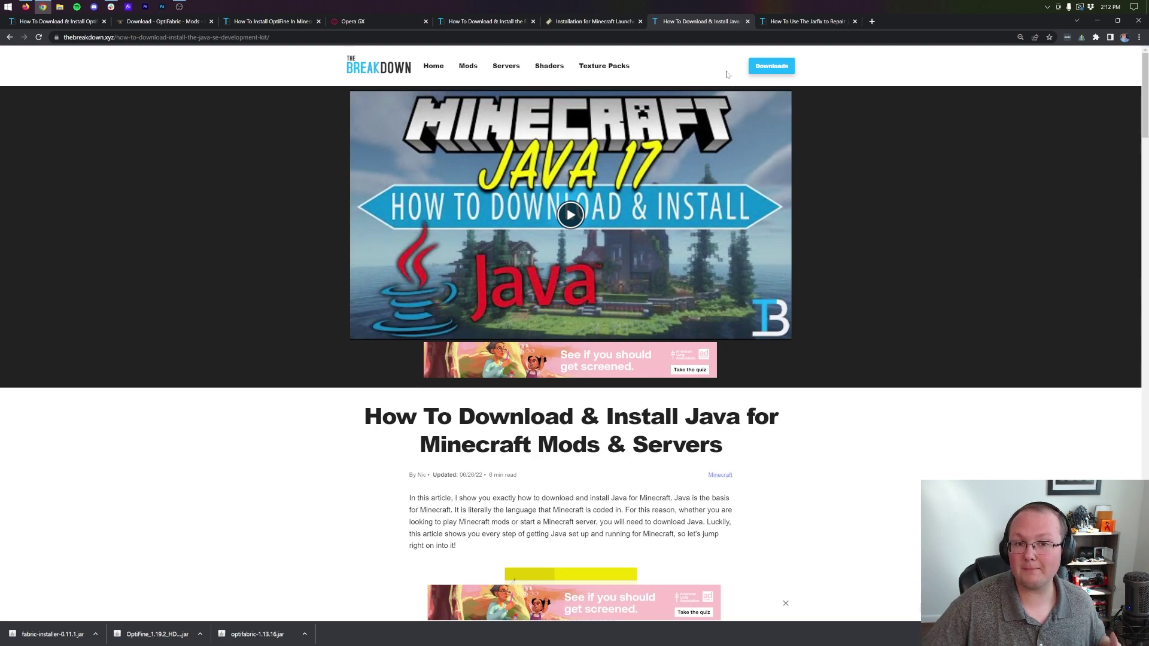
click(806, 23)
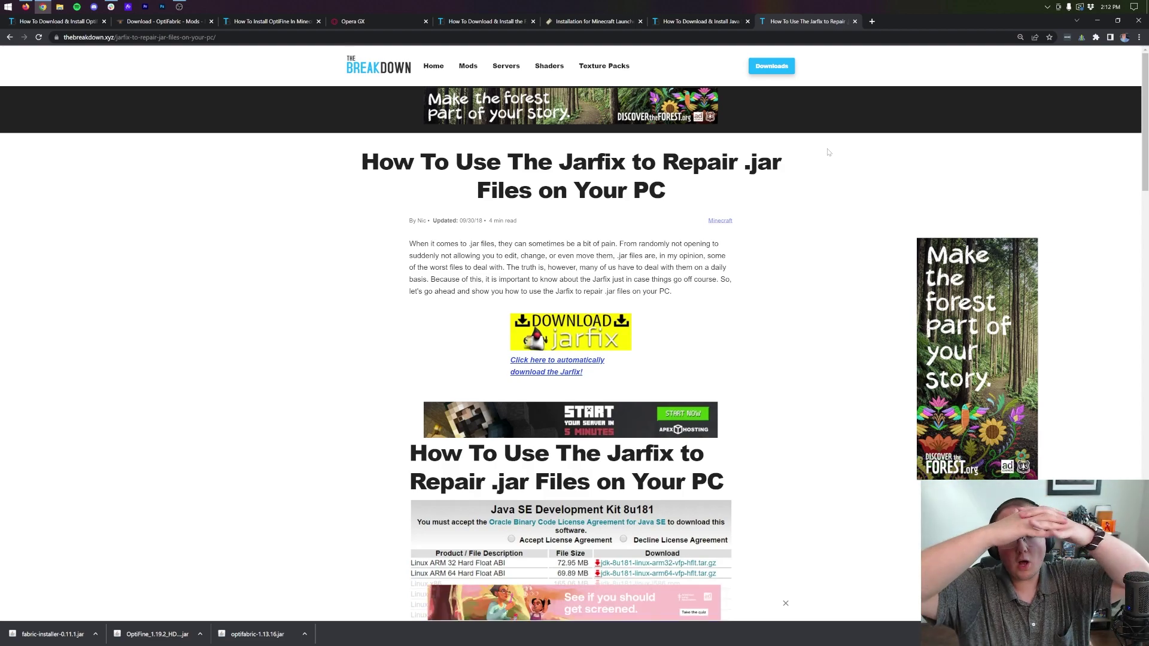
Step: Minimise the browser and open the Fabric installer file on the desktop with Java(TM) Platform SE binary
click(1097, 21)
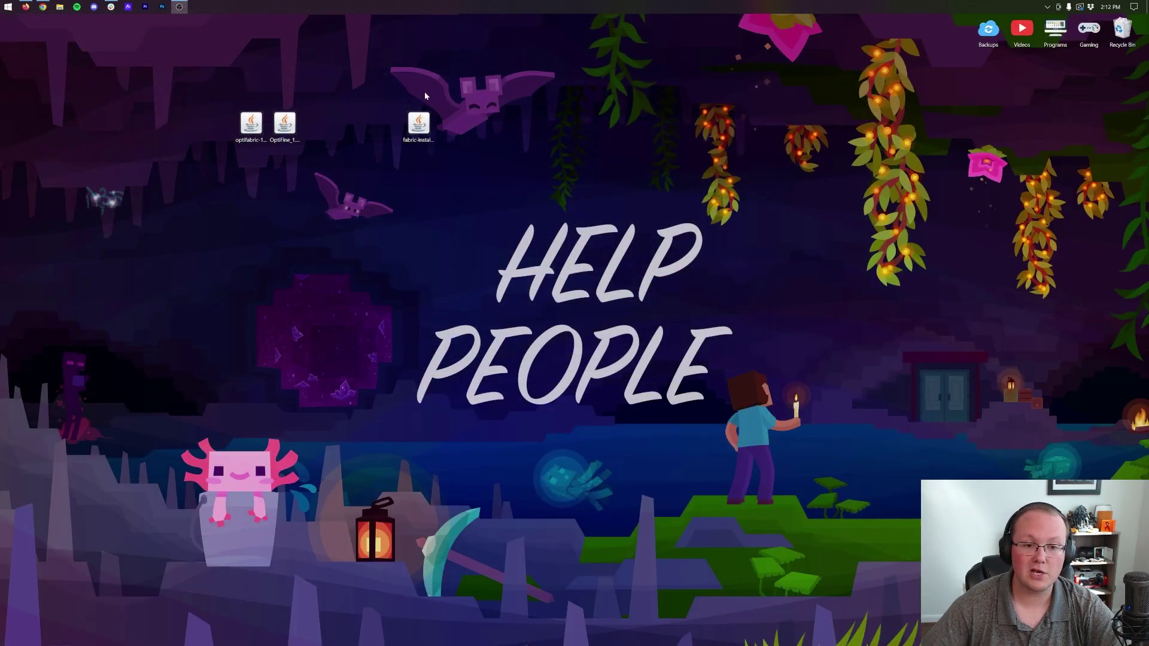
right_click(417, 128)
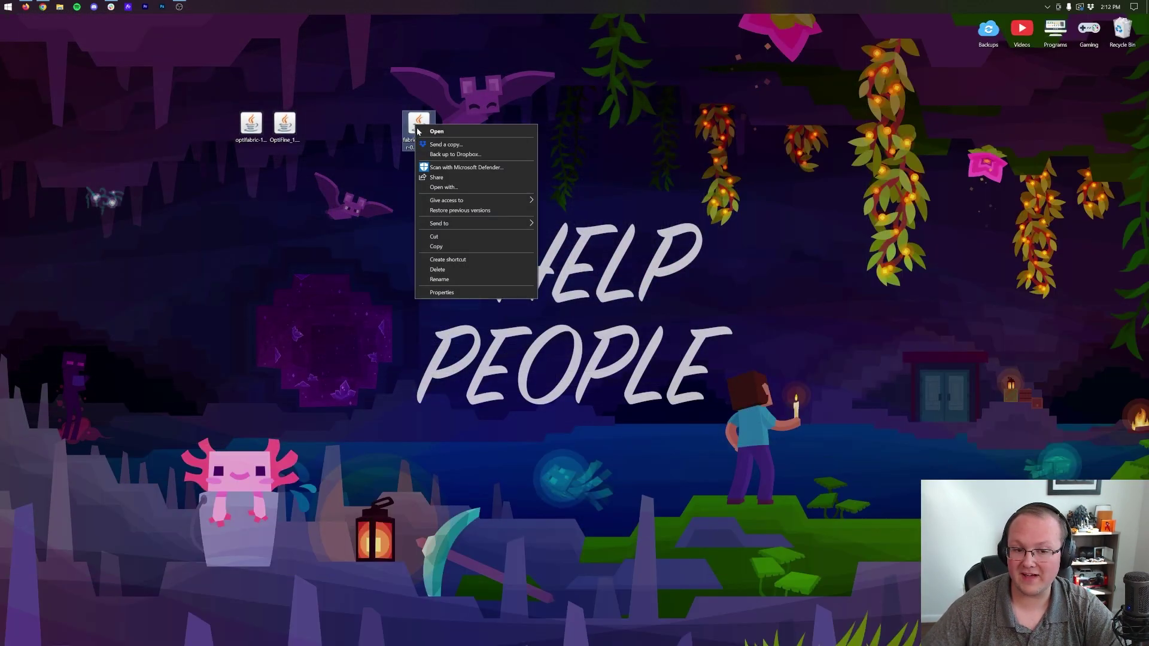
click(472, 191)
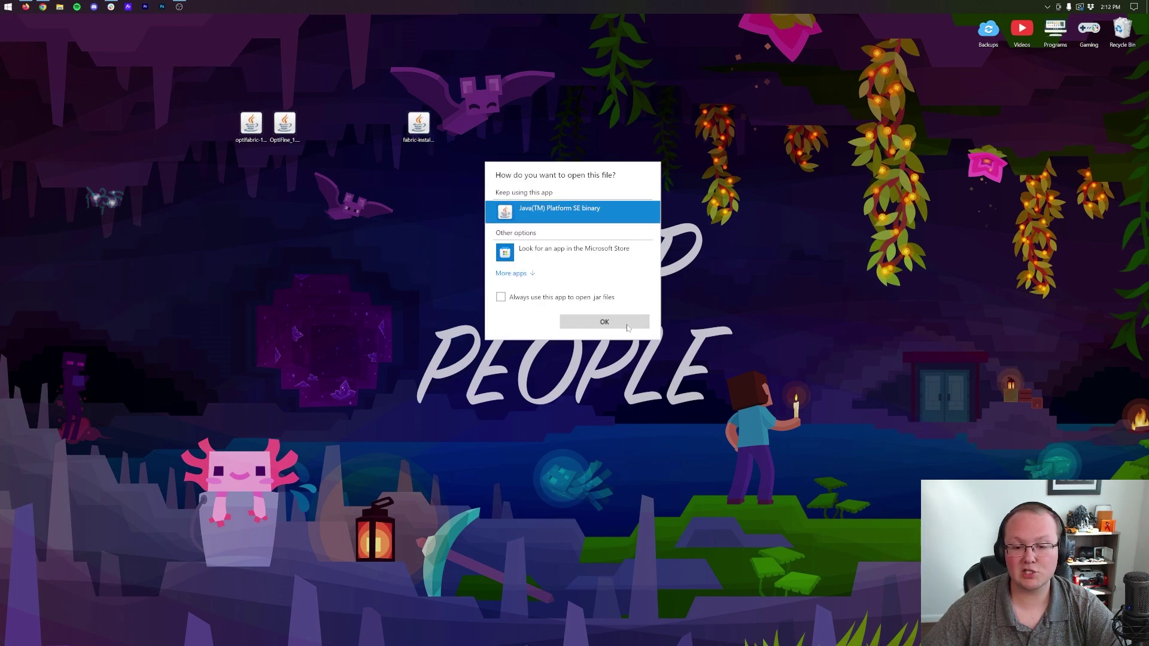
click(605, 321)
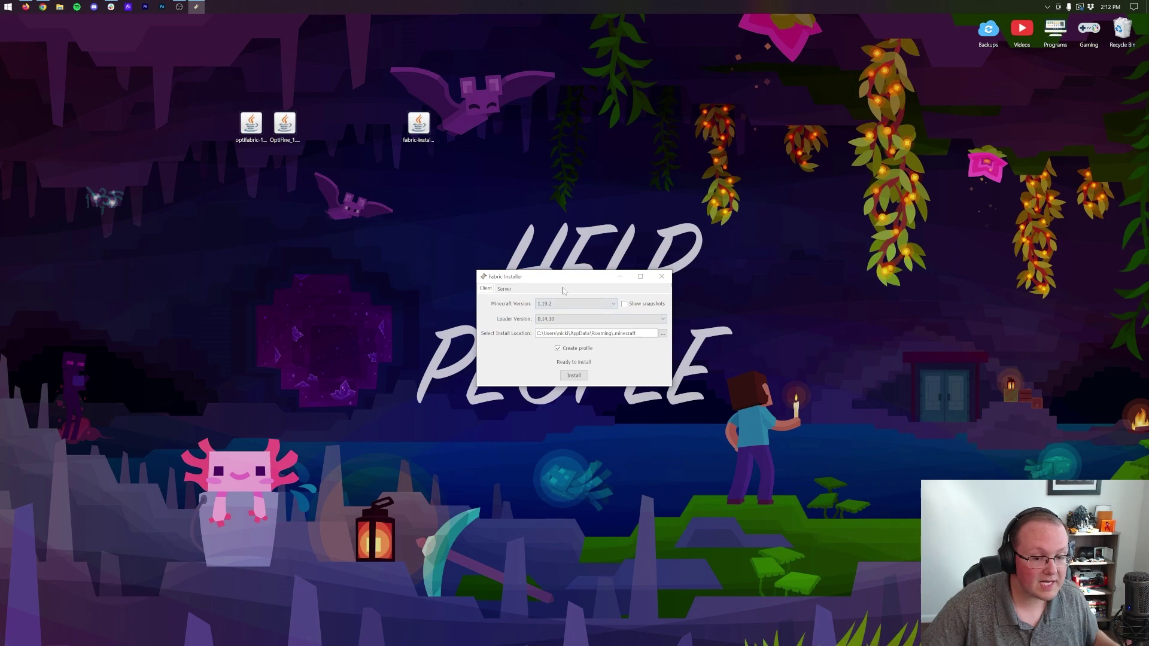
Step: Install the Fabric client for Minecraft 1.19.2 with loader version 0.14.10, and close the installer
click(559, 305)
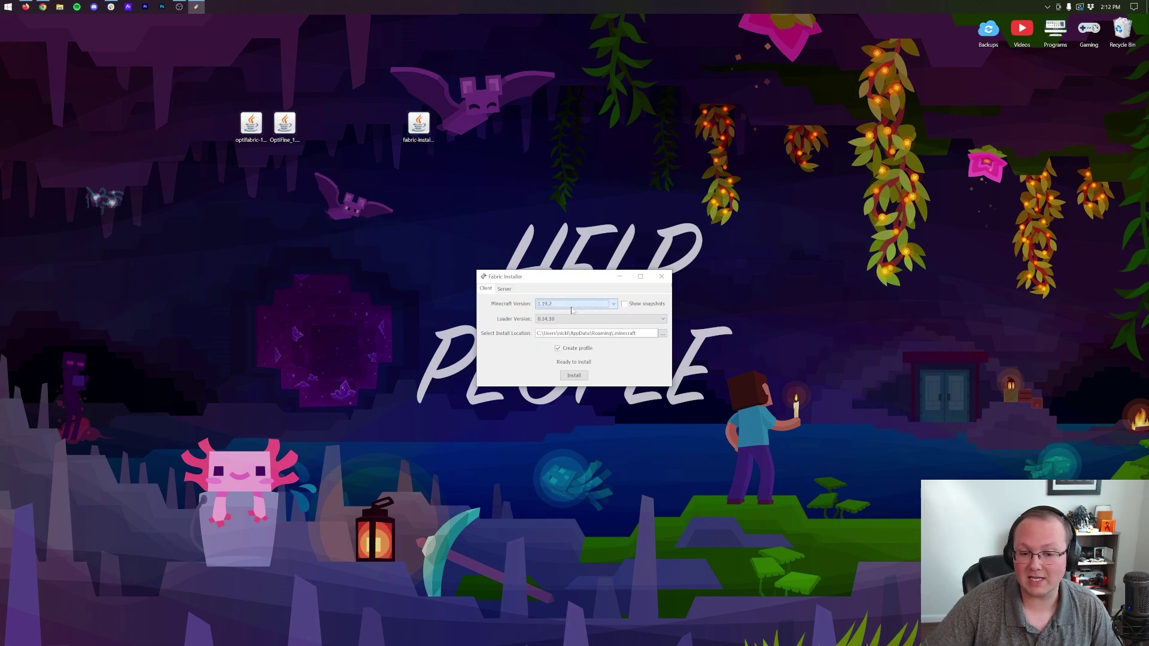
click(562, 319)
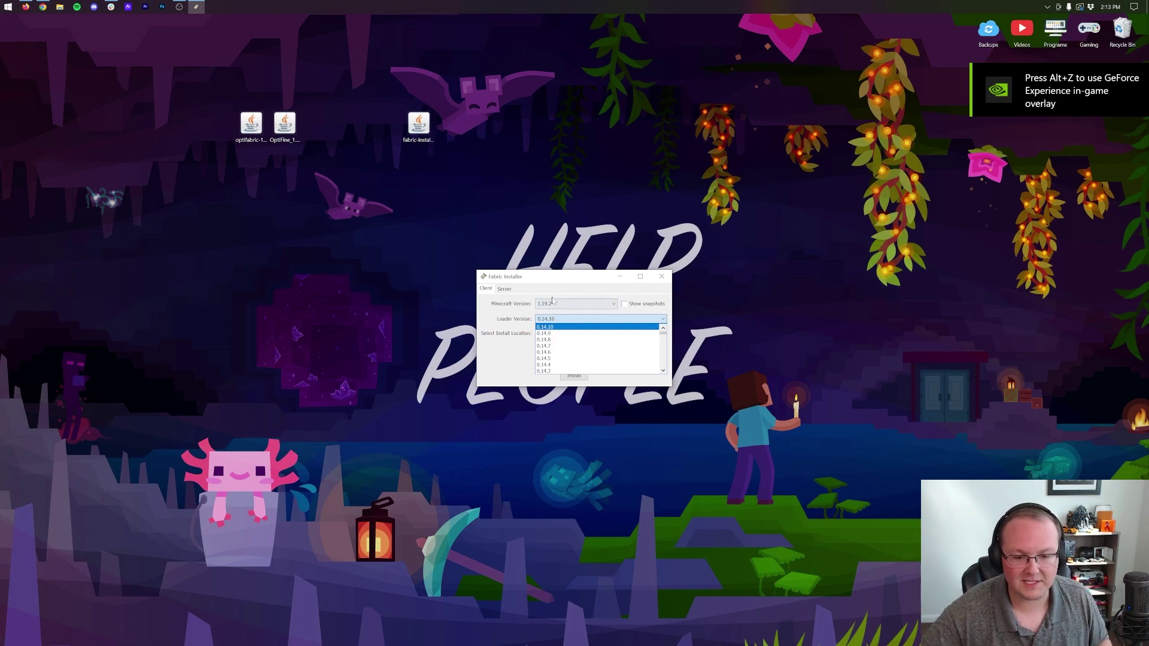
click(545, 327)
click(578, 376)
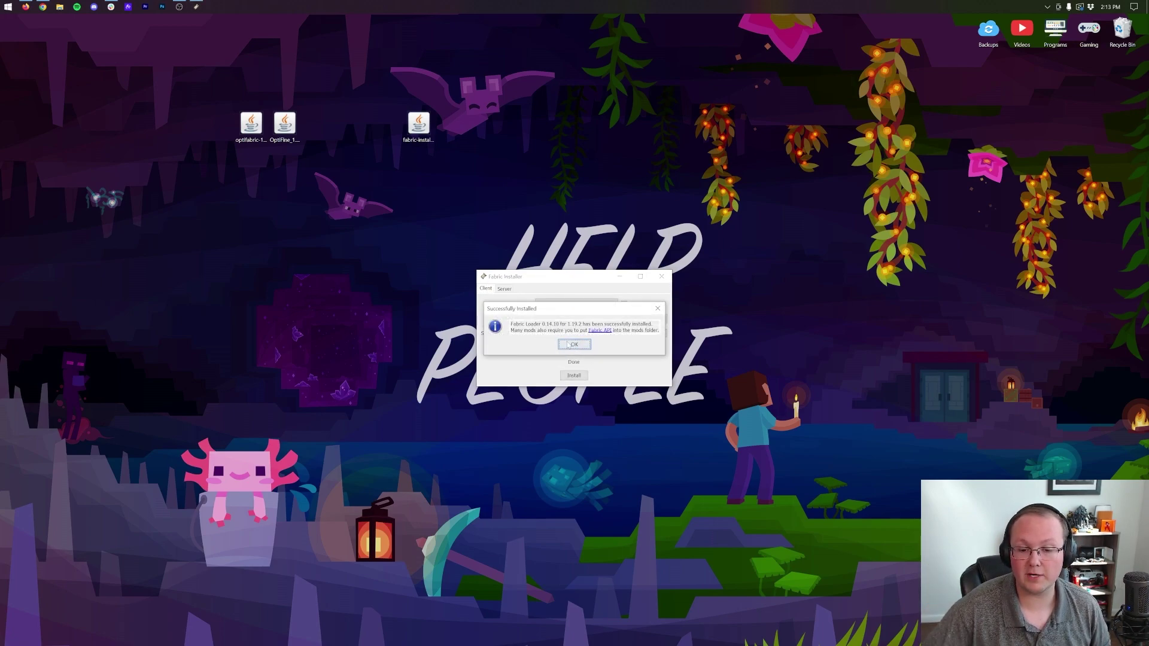
click(567, 344)
click(660, 279)
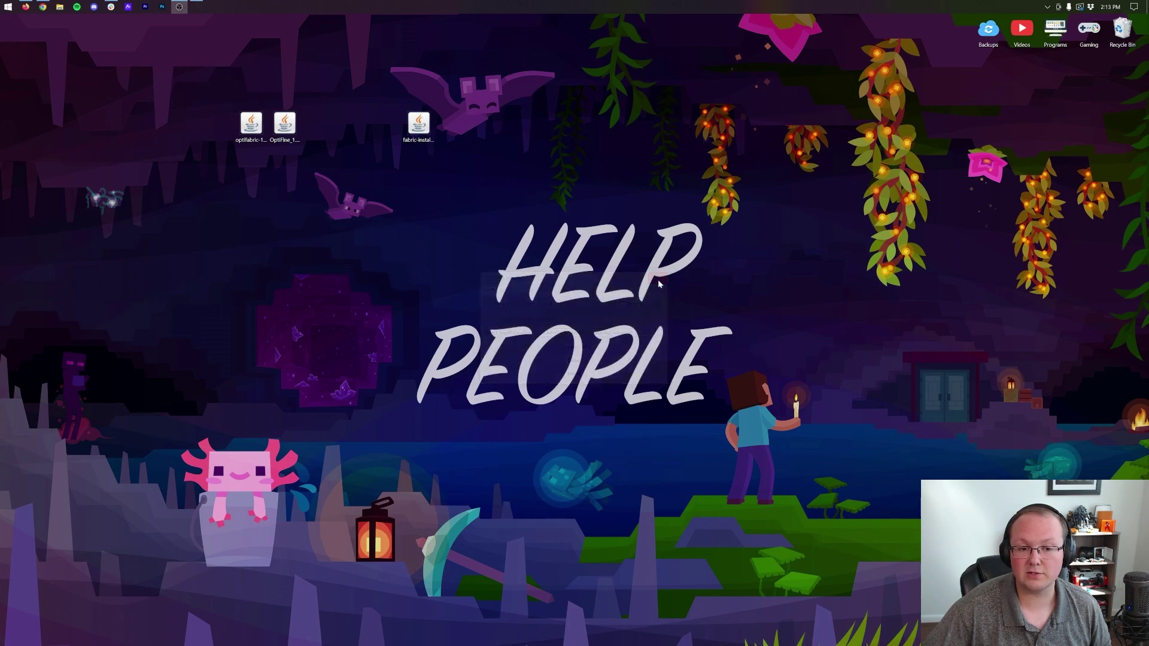
Step: Delete the Fabric installer from the desktop by moving it to the Recycle Bin, leaving OptiFabric and OptiFine in place
drag(418, 126, 1122, 30)
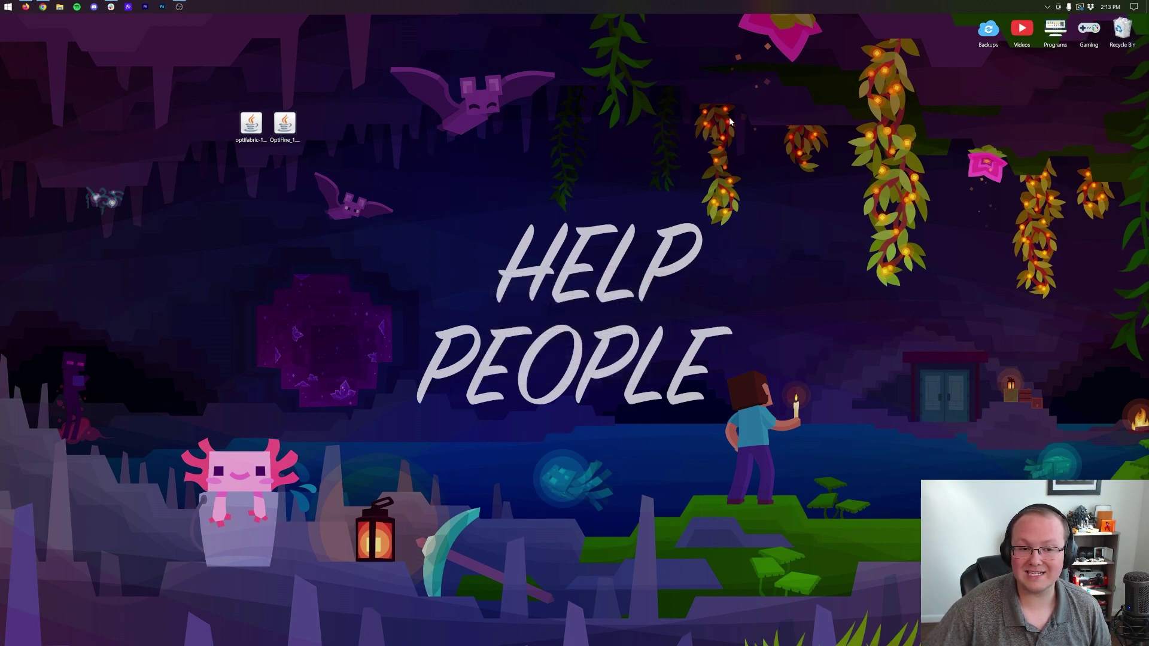
drag(503, 100, 359, 149)
click(285, 126)
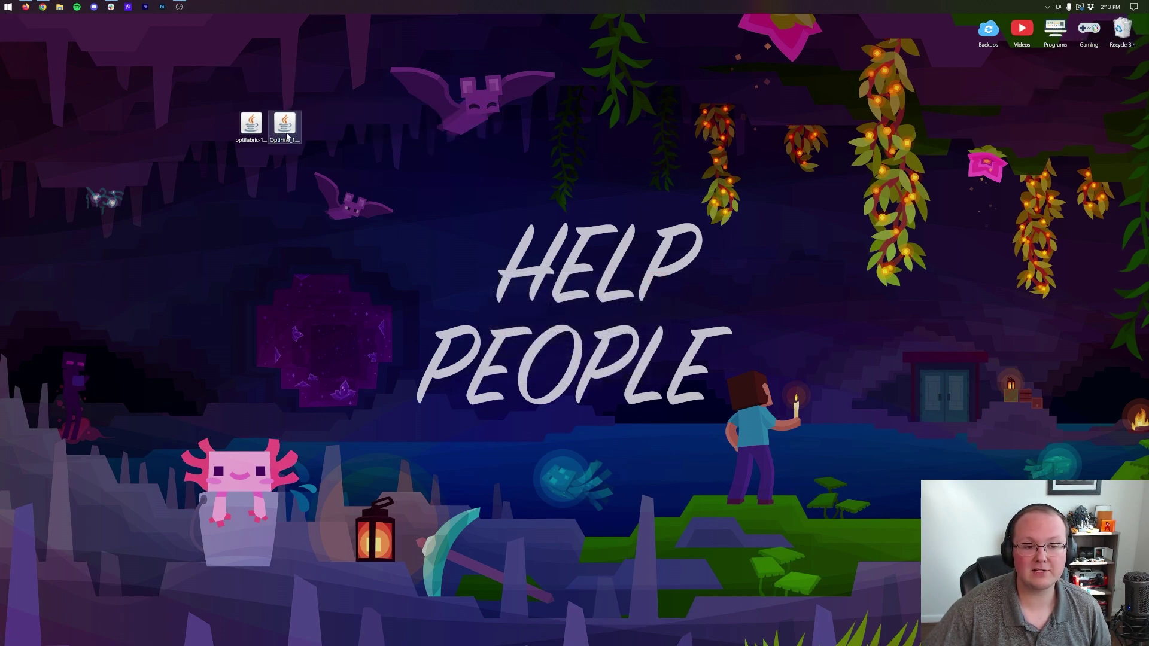
click(248, 137)
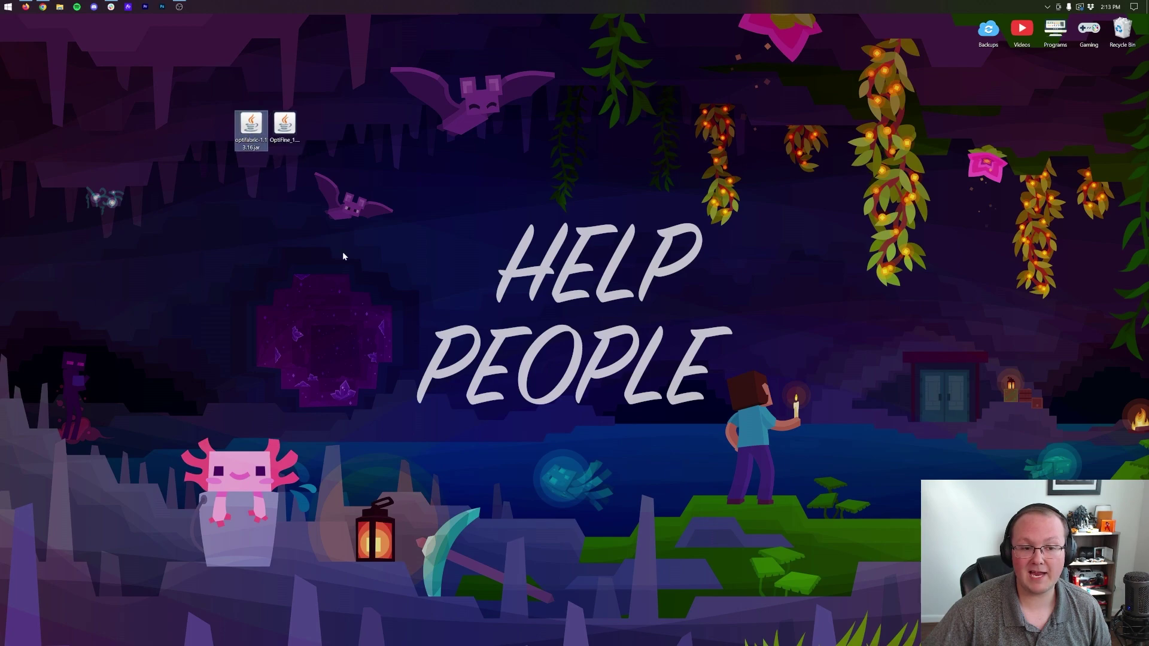
Step: Open the Minecraft Launcher and start a new Java Edition installation named "Fabric Optifine 1.19.2"
click(3, 5)
text(mine)
key(Return)
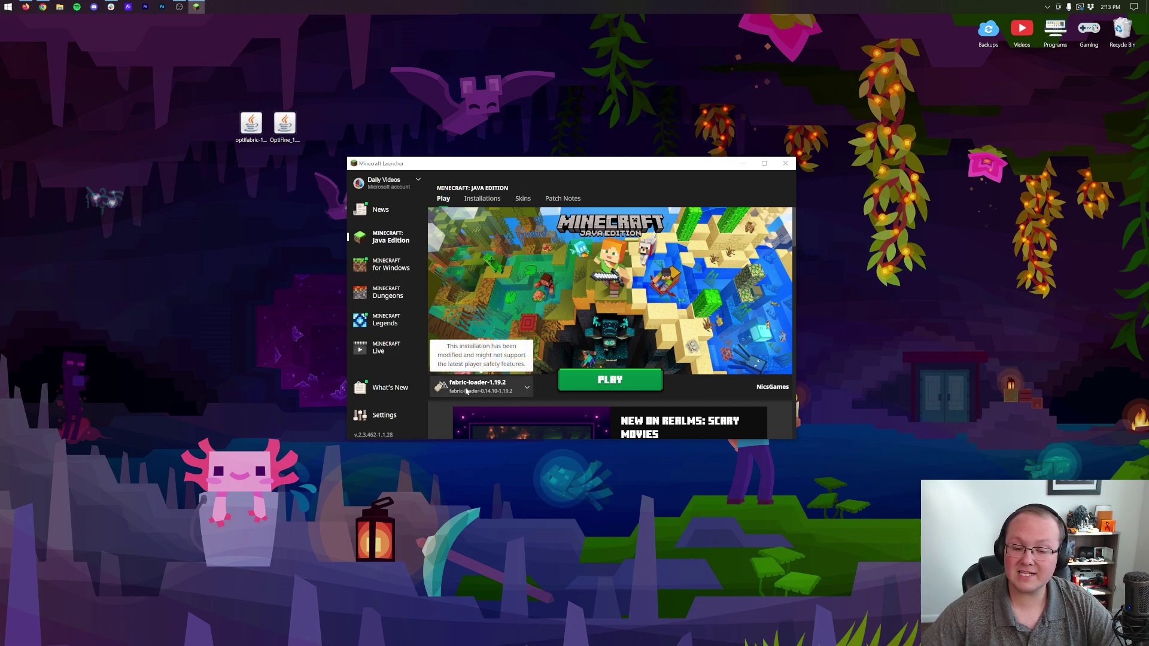
click(490, 204)
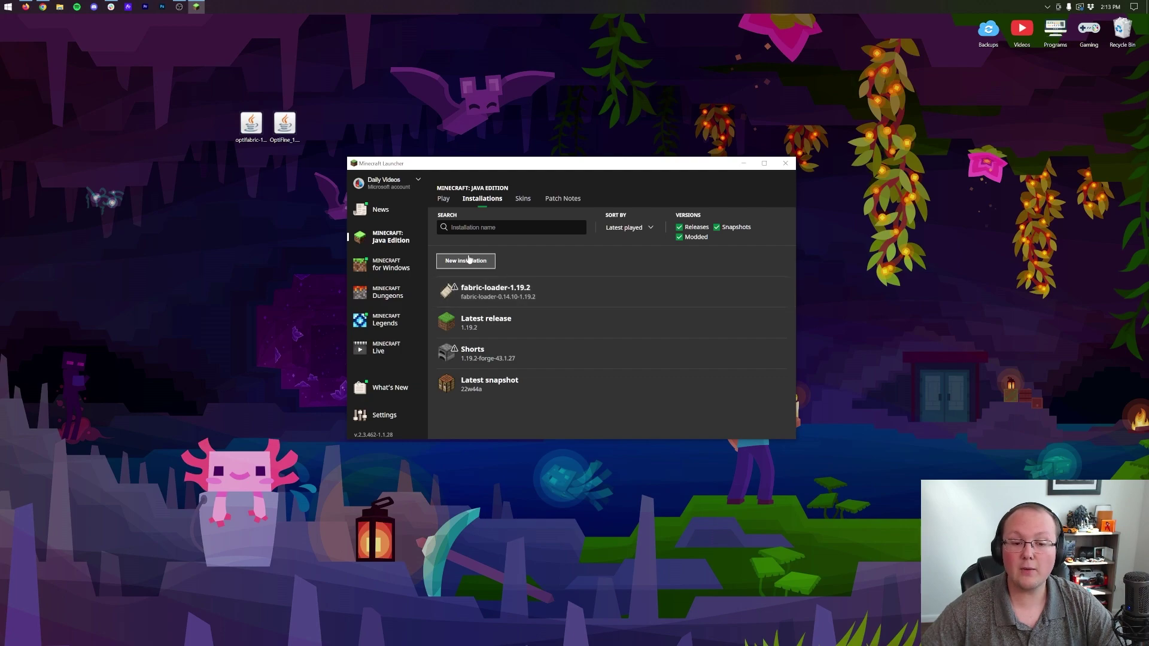
click(465, 261)
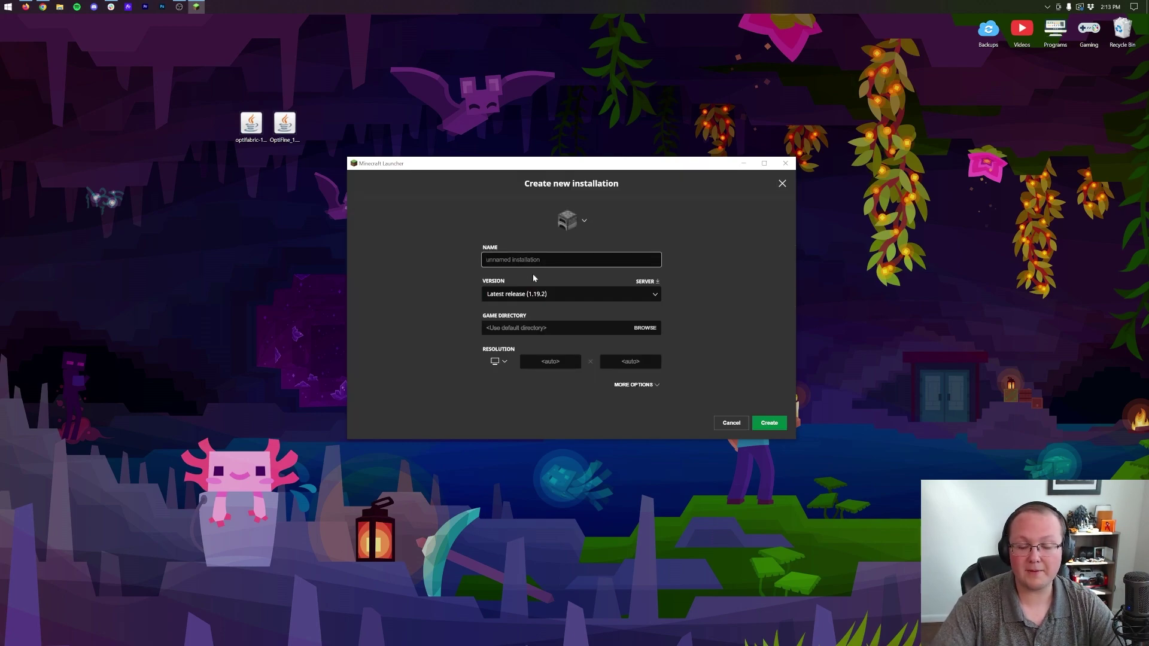
text(Fabric Optifine 1.19.2)
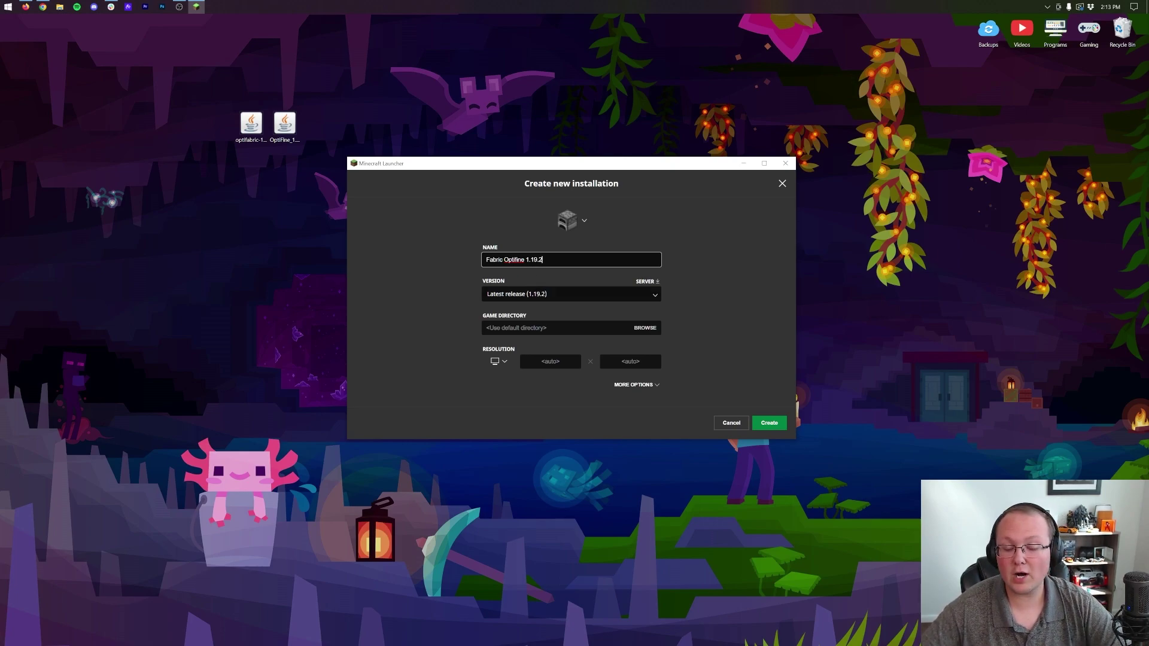
Step: Set the new installation's version to release fabric-loader-0.14.10-1.19.2
key(Tab)
scroll(566, 326, down, 5)
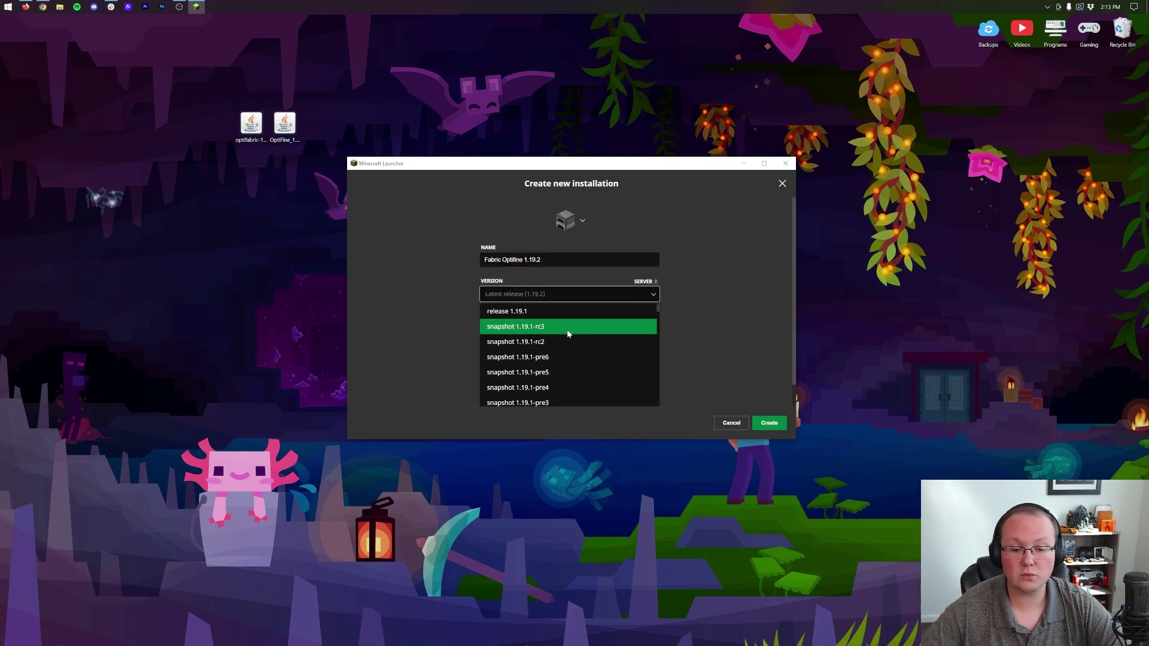
scroll(563, 322, up, 5)
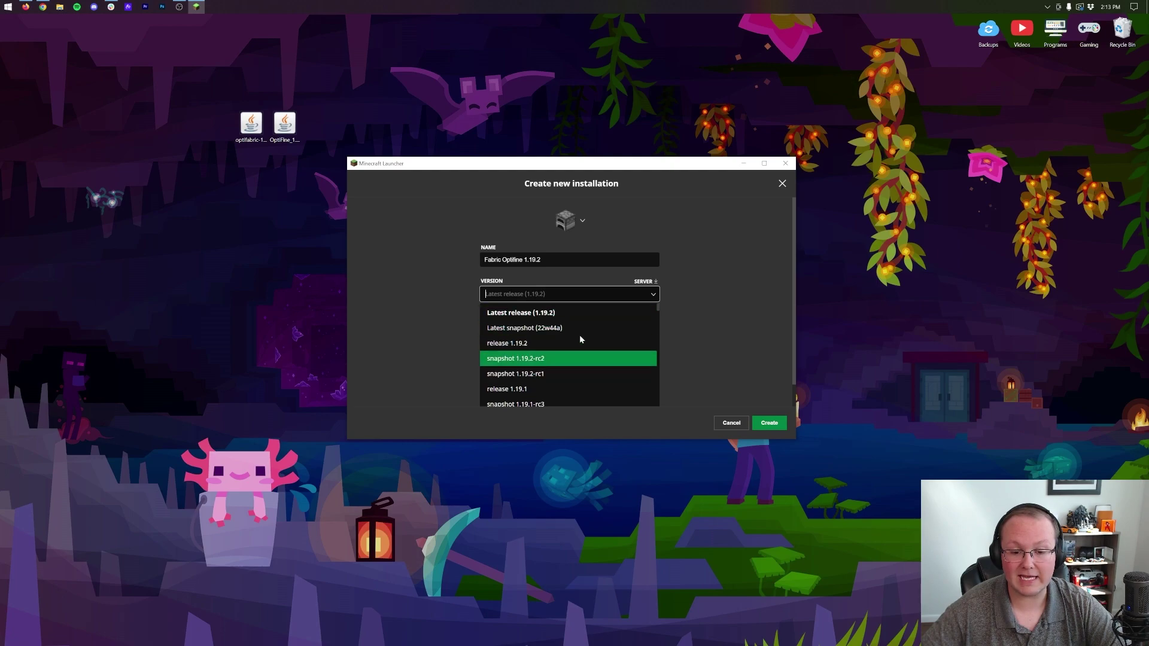
scroll(551, 336, down, 20)
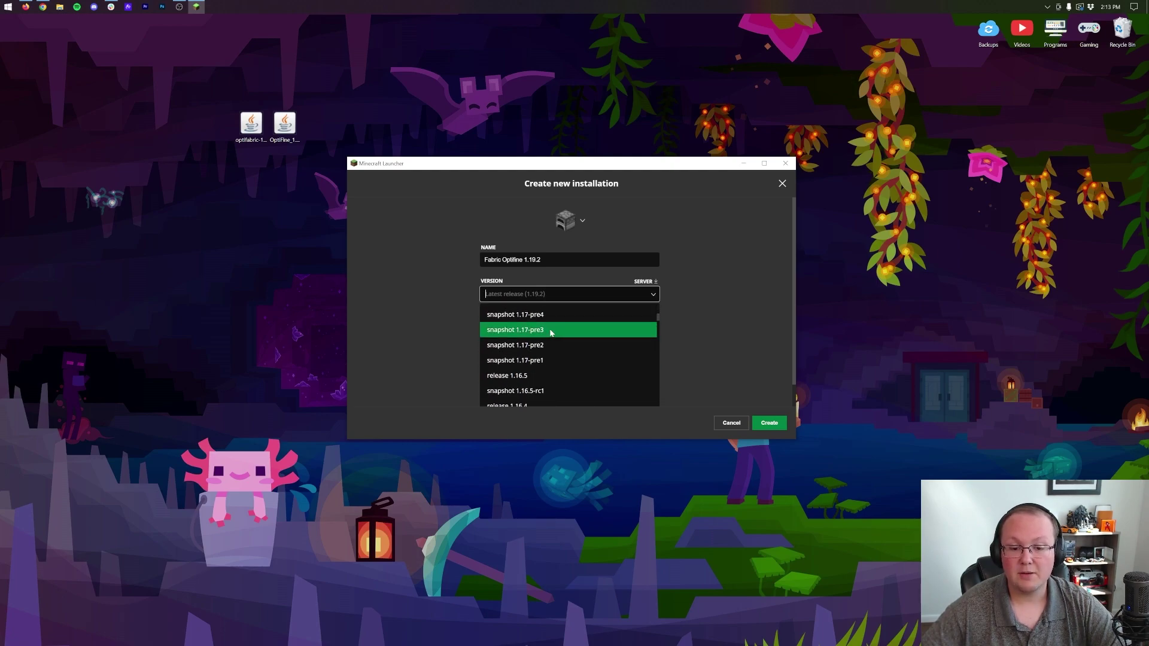
scroll(580, 350, down, 15)
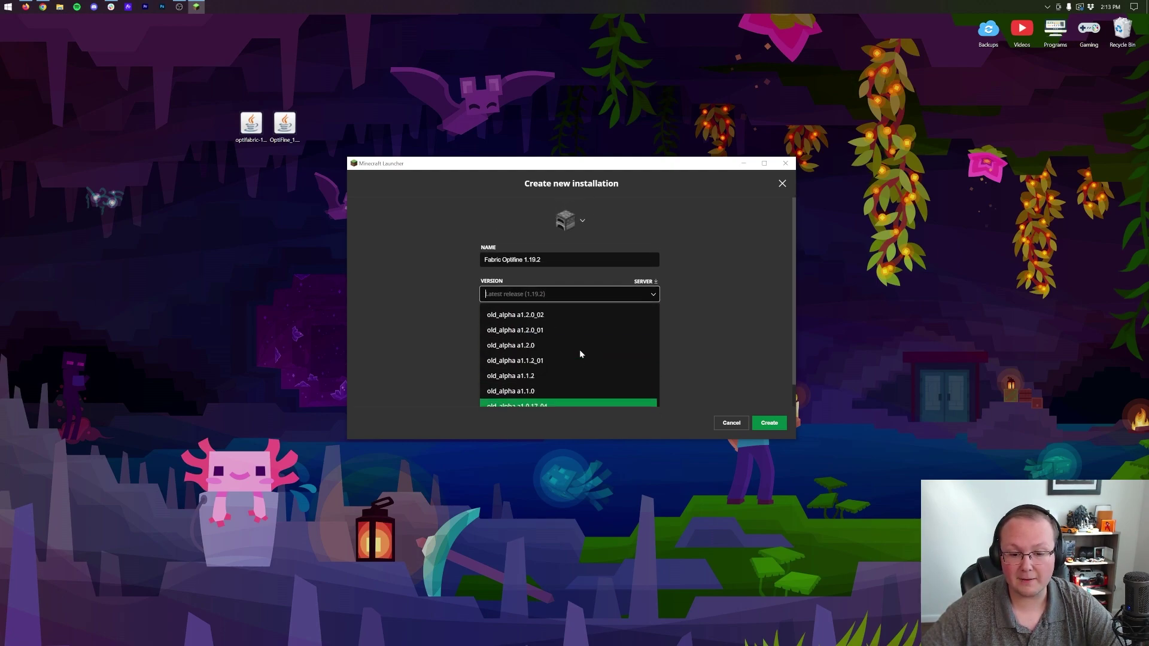
scroll(556, 323, up, 3)
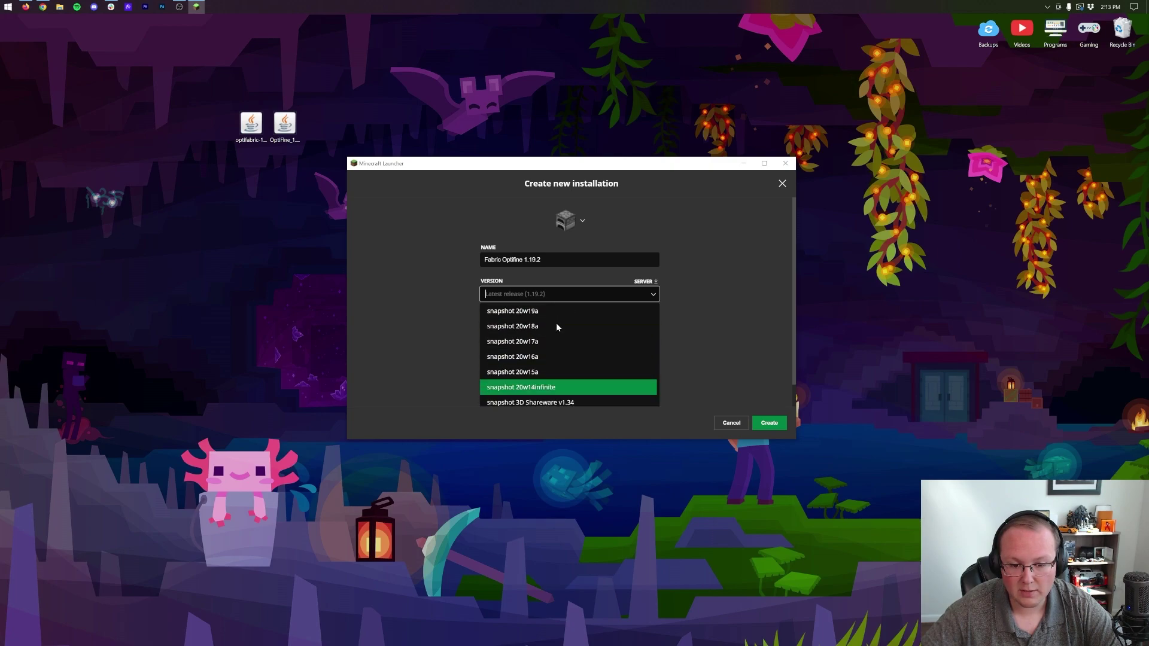
scroll(538, 341, up, 20)
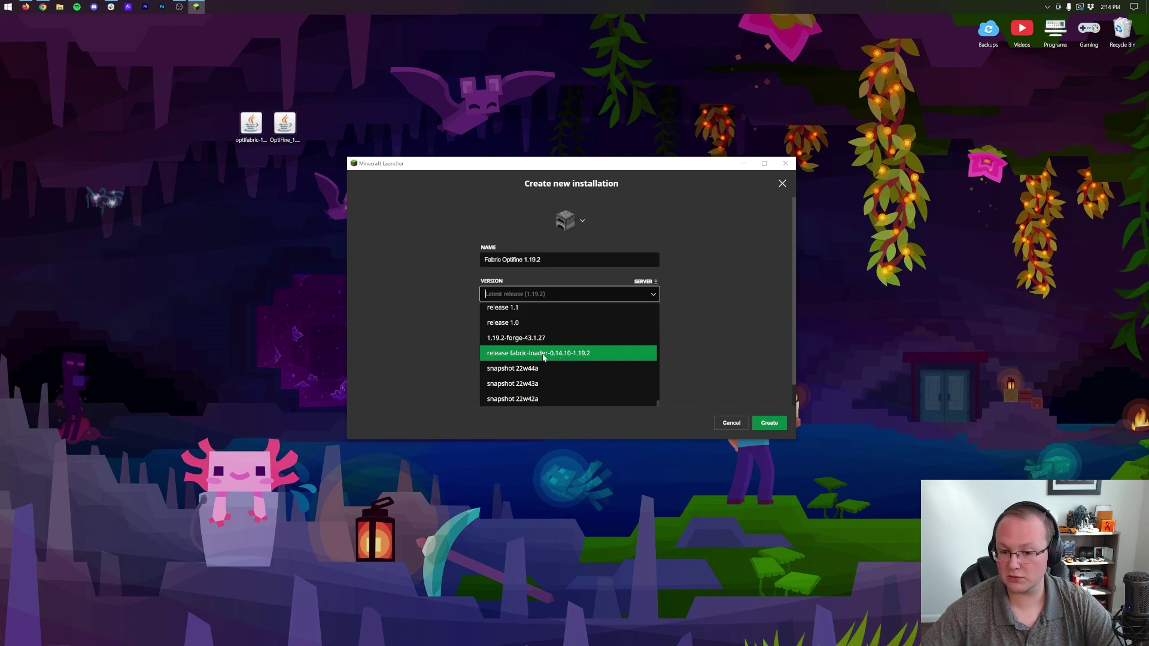
scroll(569, 389, down, 1)
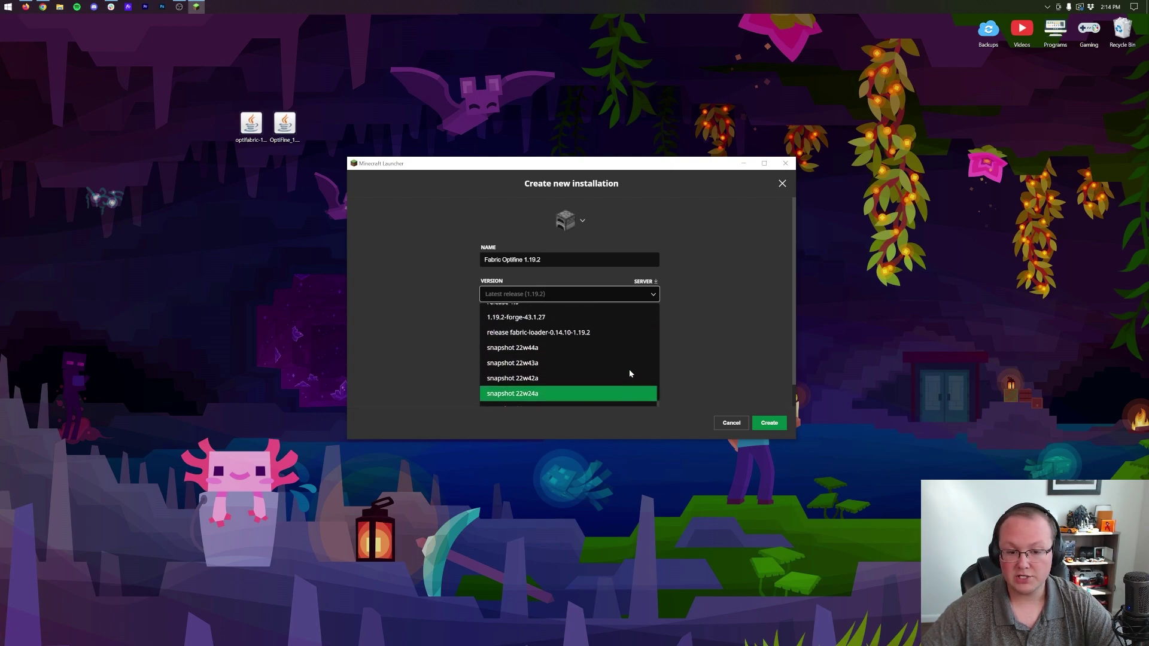
scroll(557, 371, up, 1)
click(542, 355)
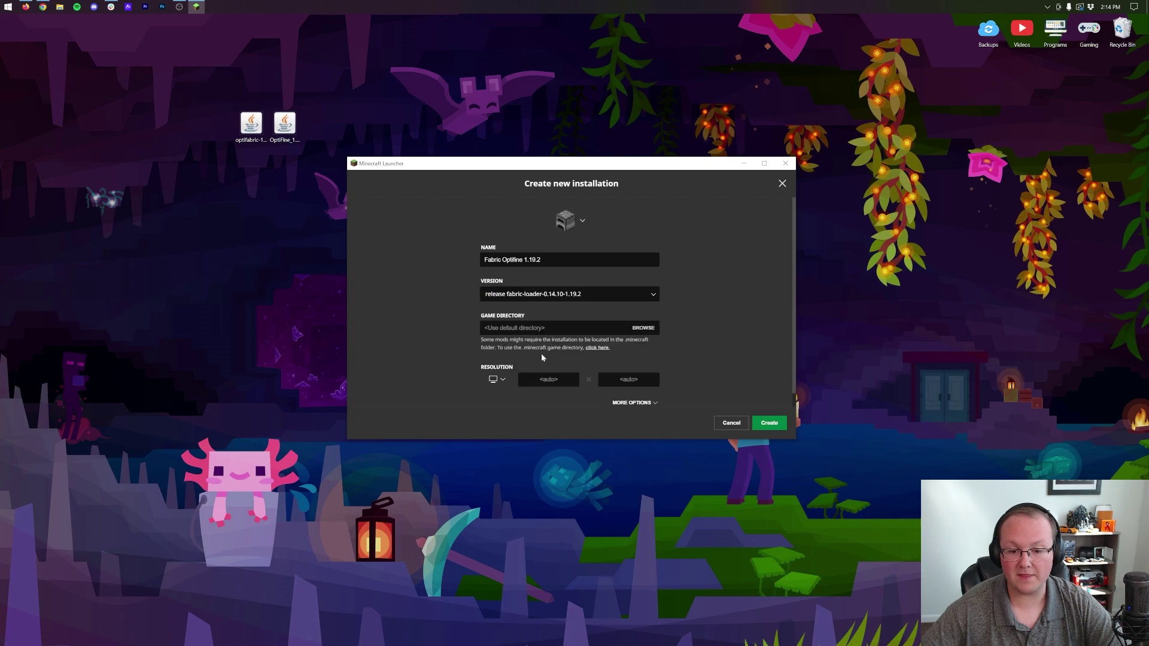
Step: Set the installation's resolution to 1920 x 1080 and create it
click(497, 380)
click(496, 346)
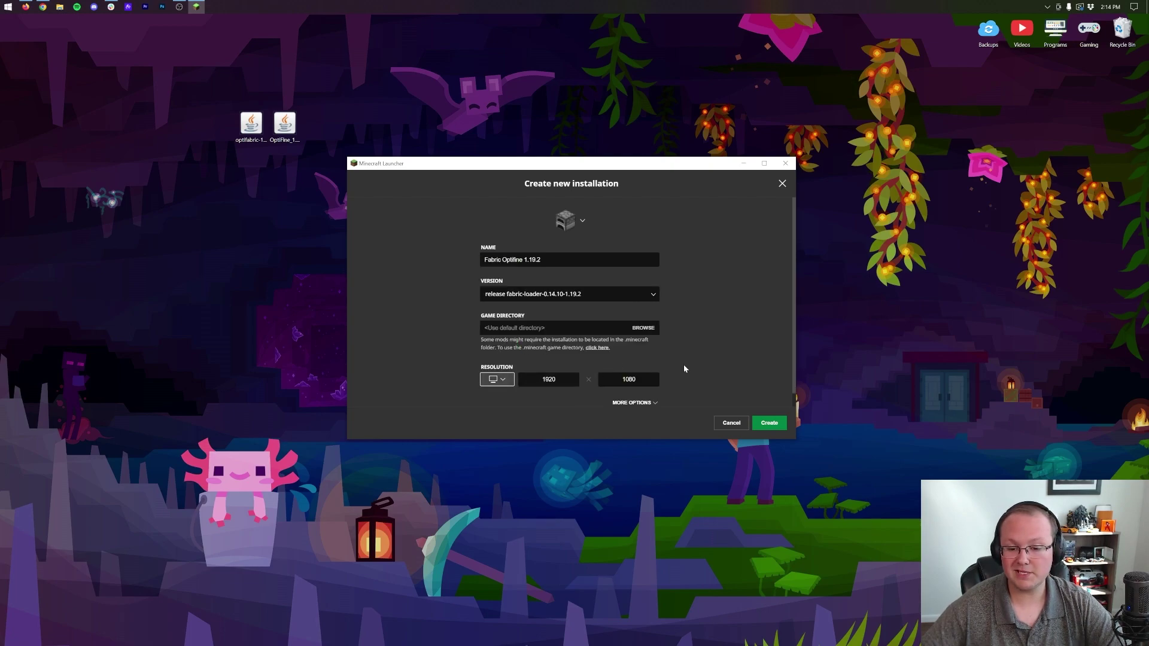
click(769, 423)
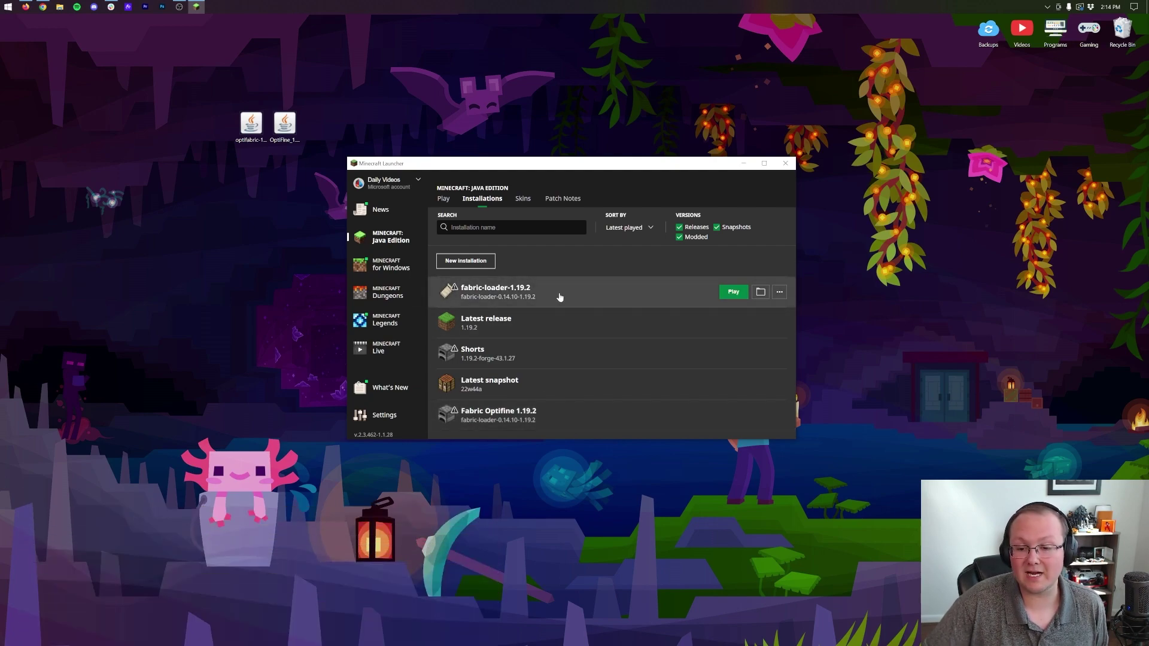
Step: Open the game folder of the fabric-loader-1.19.2 installation and create a folder named "mods" in .minecraft
click(760, 293)
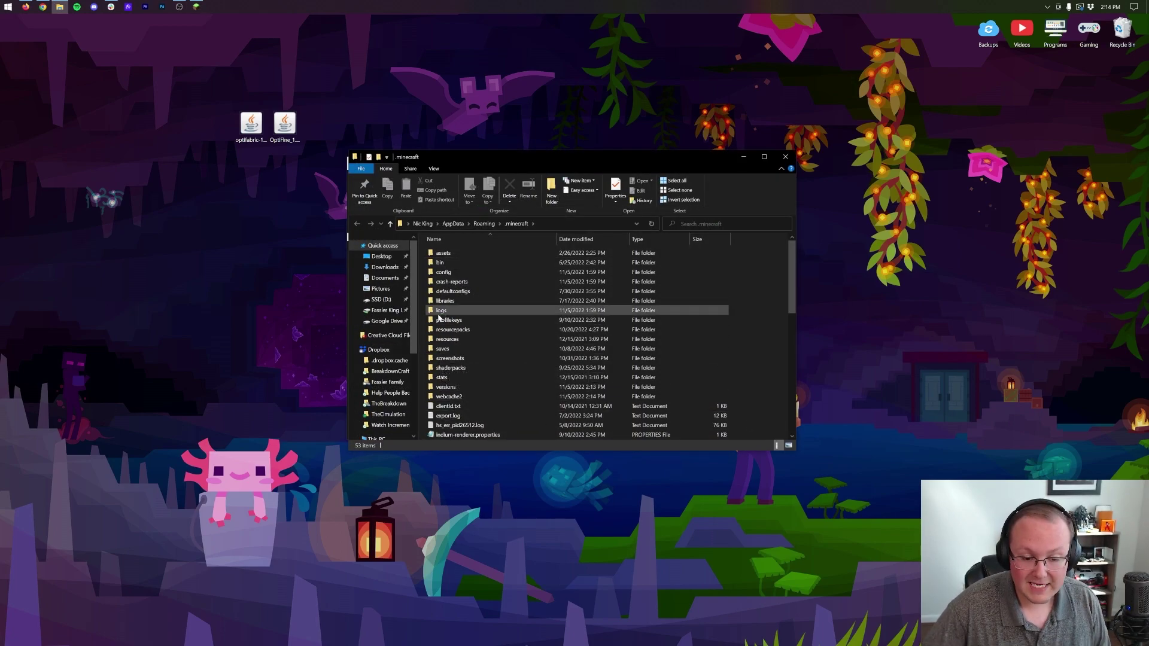
right_click(423, 277)
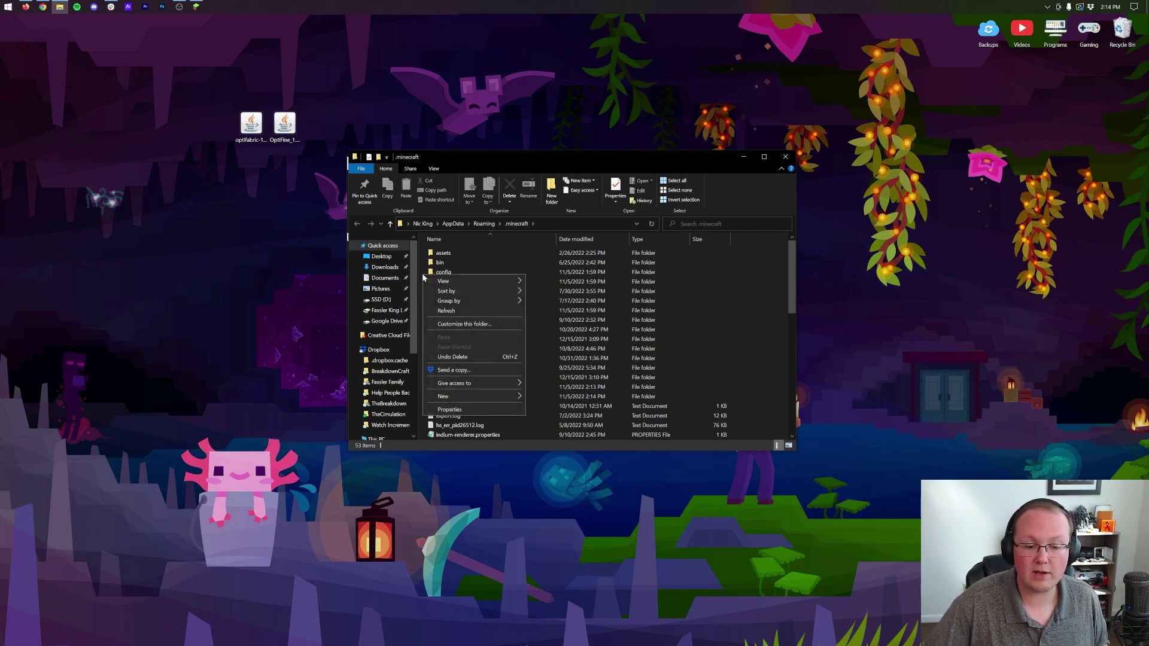
click(535, 397)
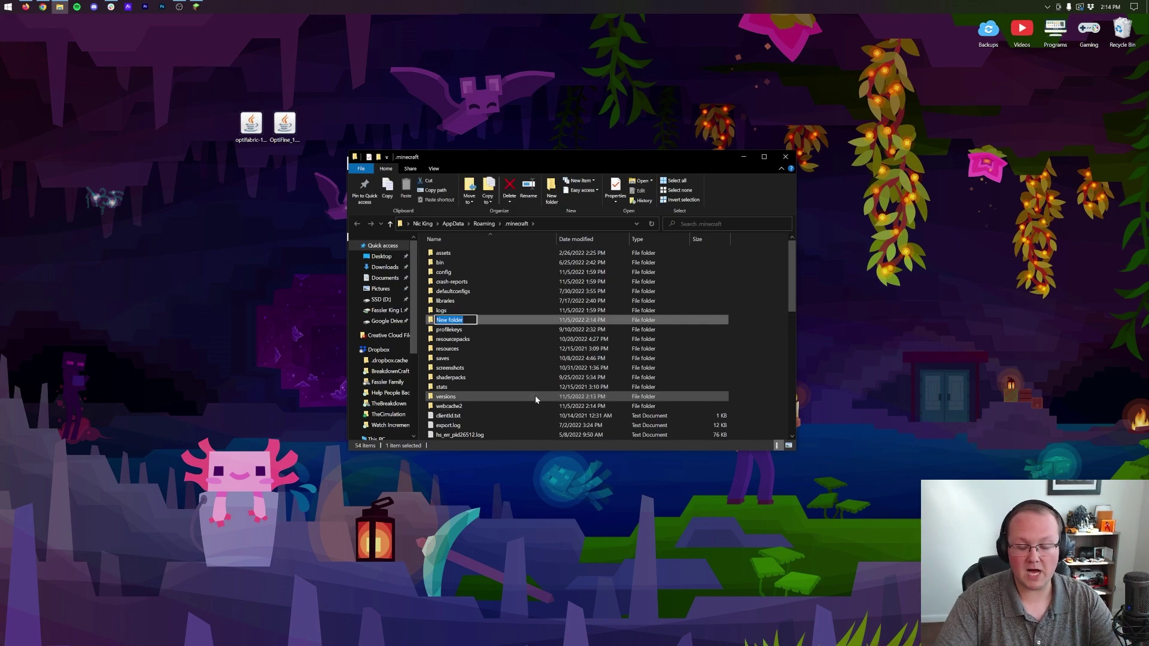
text(mods)
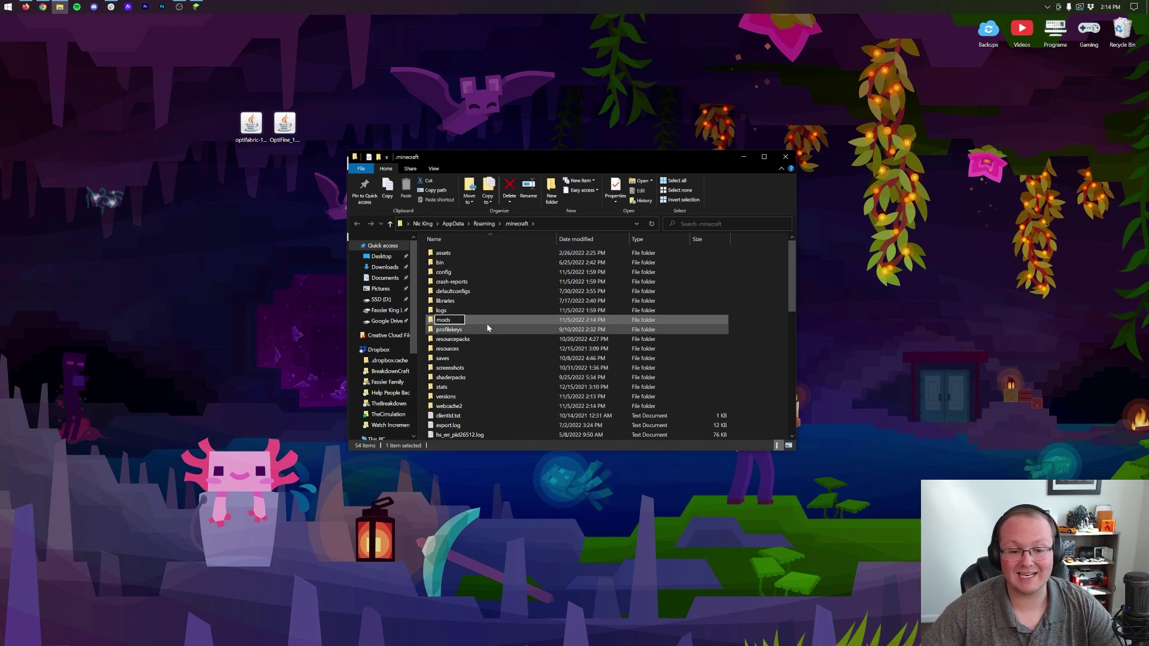
key(Return)
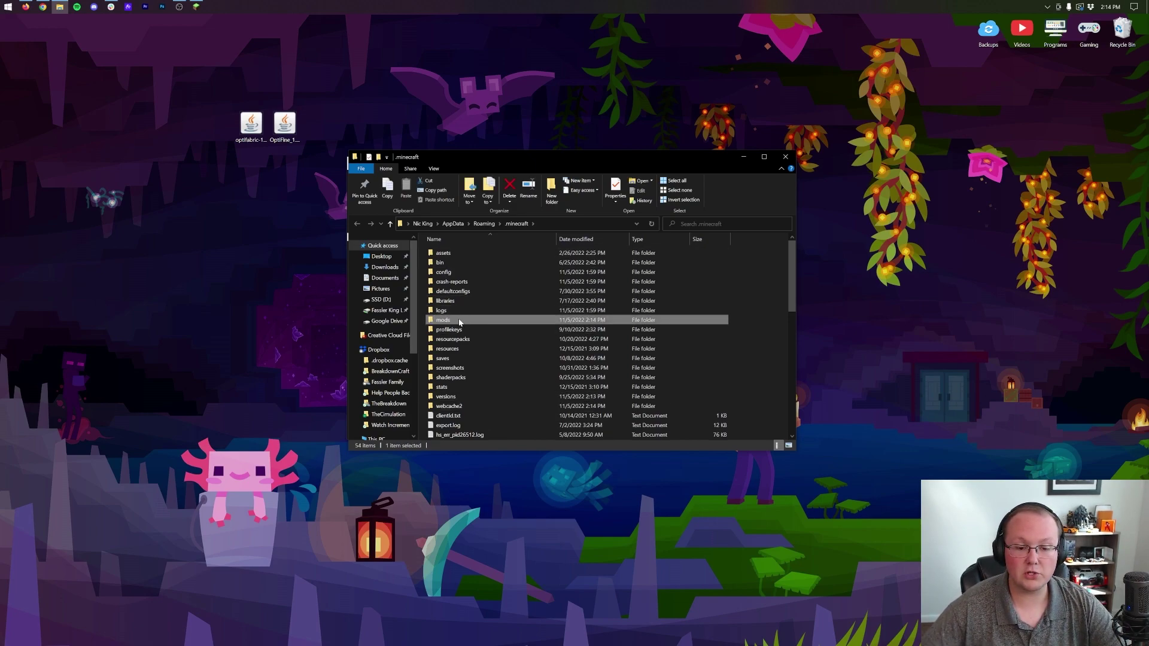
Step: Move the OptiFine and OptiFabric jar files from the desktop into the mods folder, and close the folder window
double_click(443, 320)
drag(253, 177, 654, 257)
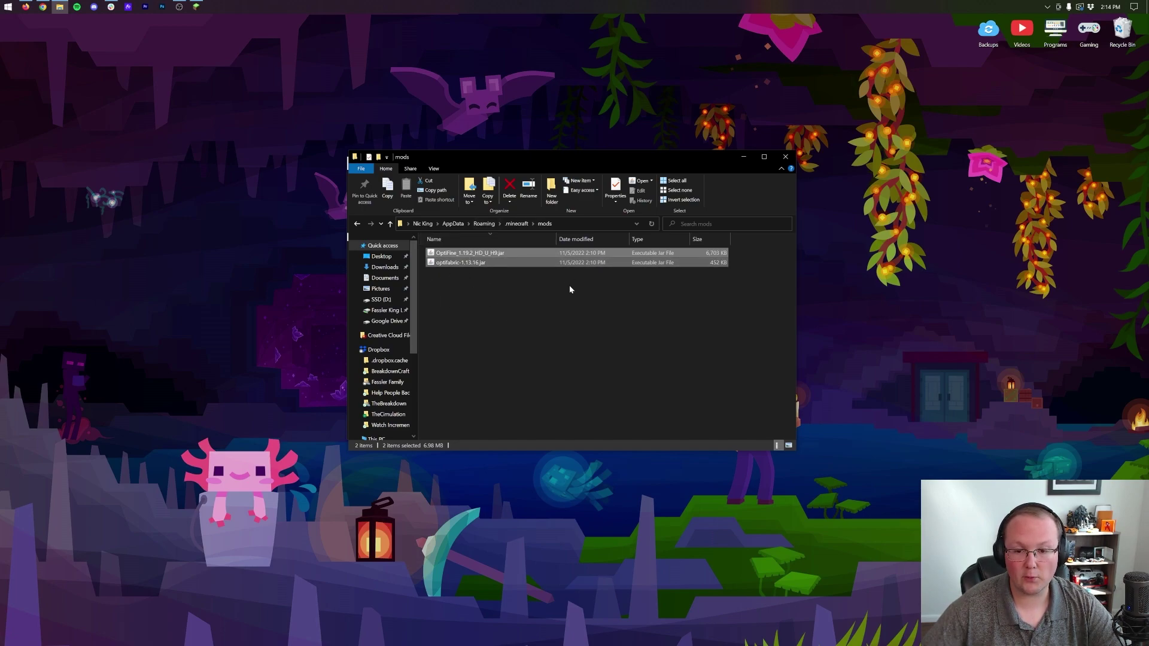
click(785, 156)
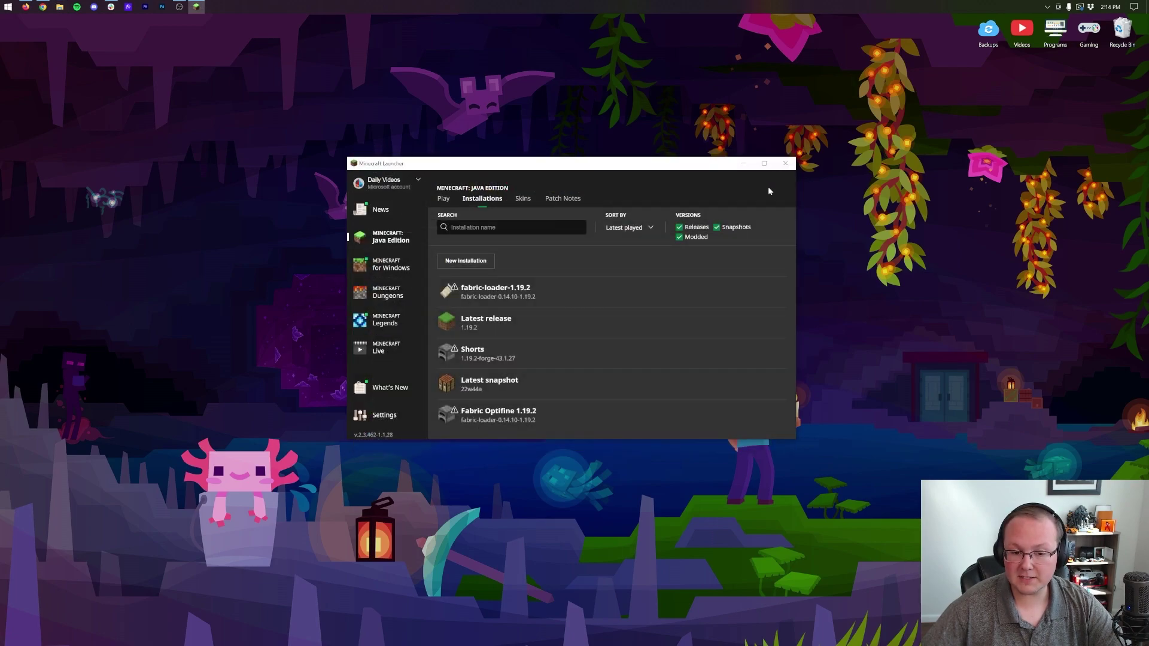
Step: Launch the Fabric Optifine 1.19.2 installation, accepting the modified installation warning
click(734, 415)
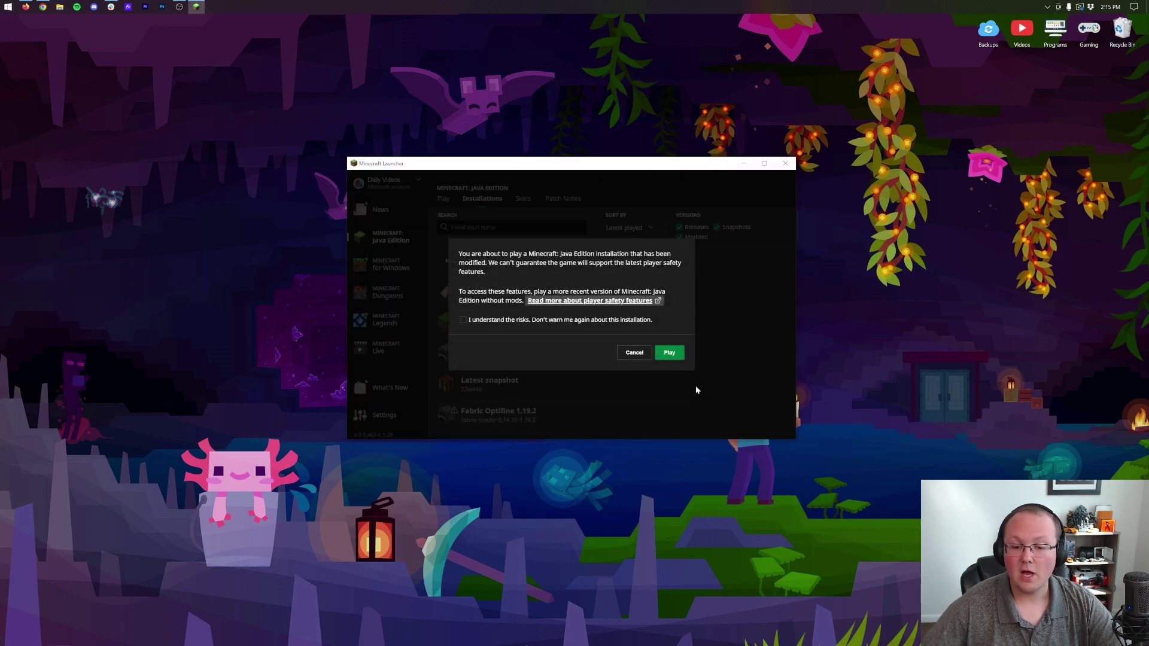
click(674, 353)
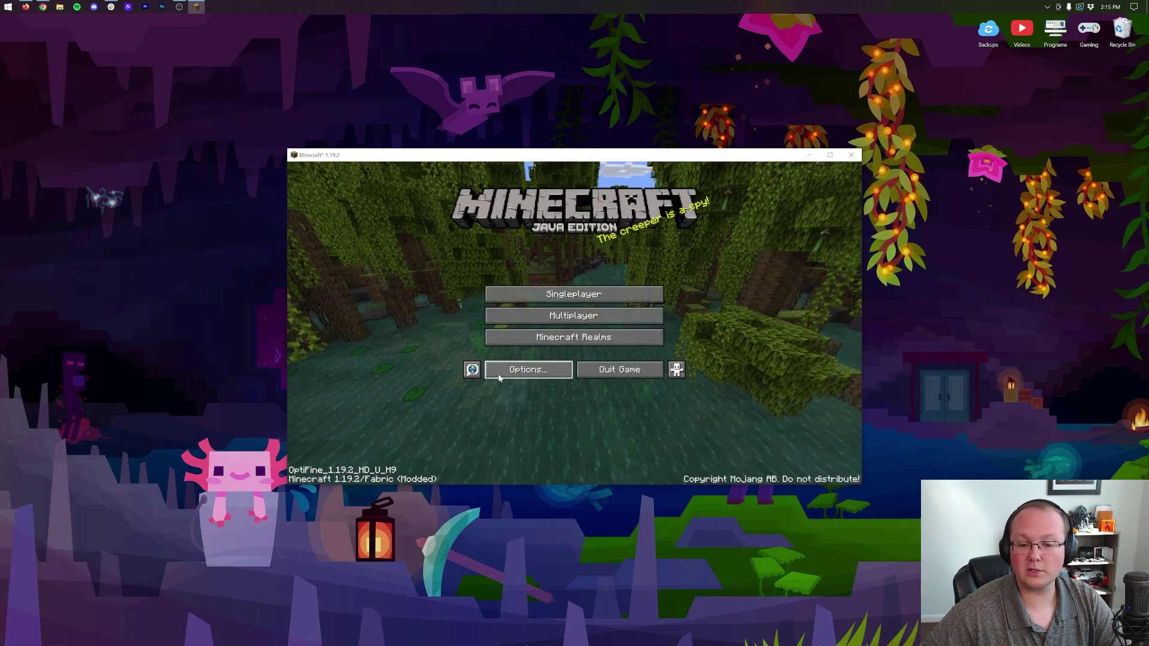
Step: Look over the available and selected resource packs in the game's options, and leave the pack selection
click(506, 367)
click(505, 329)
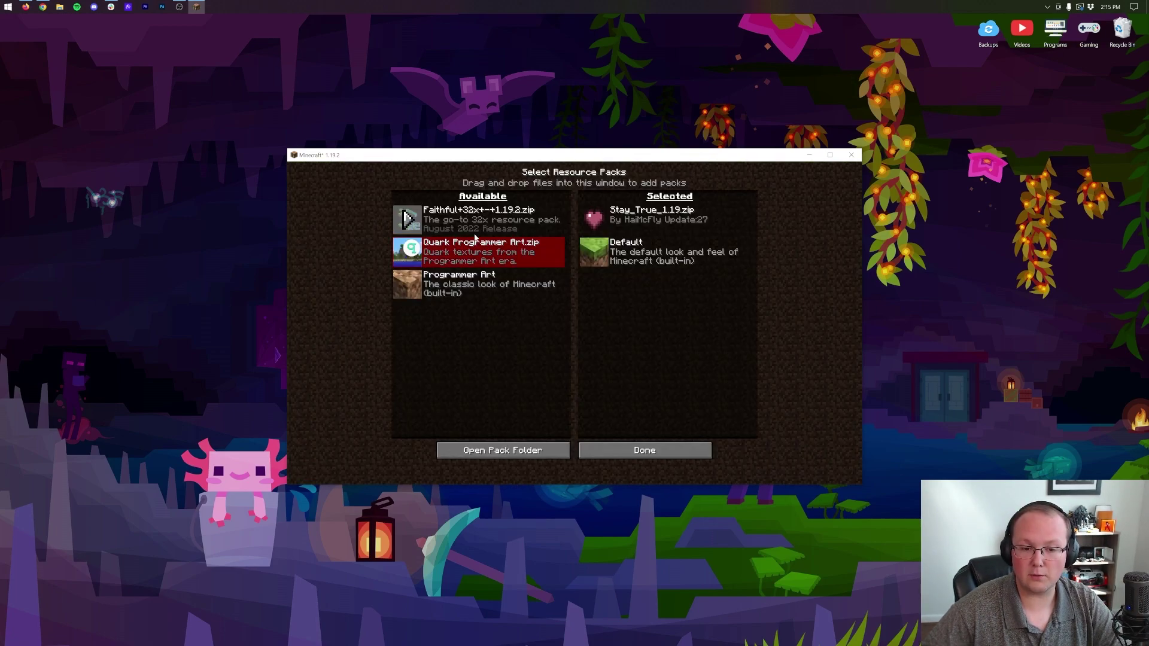
click(576, 217)
click(642, 450)
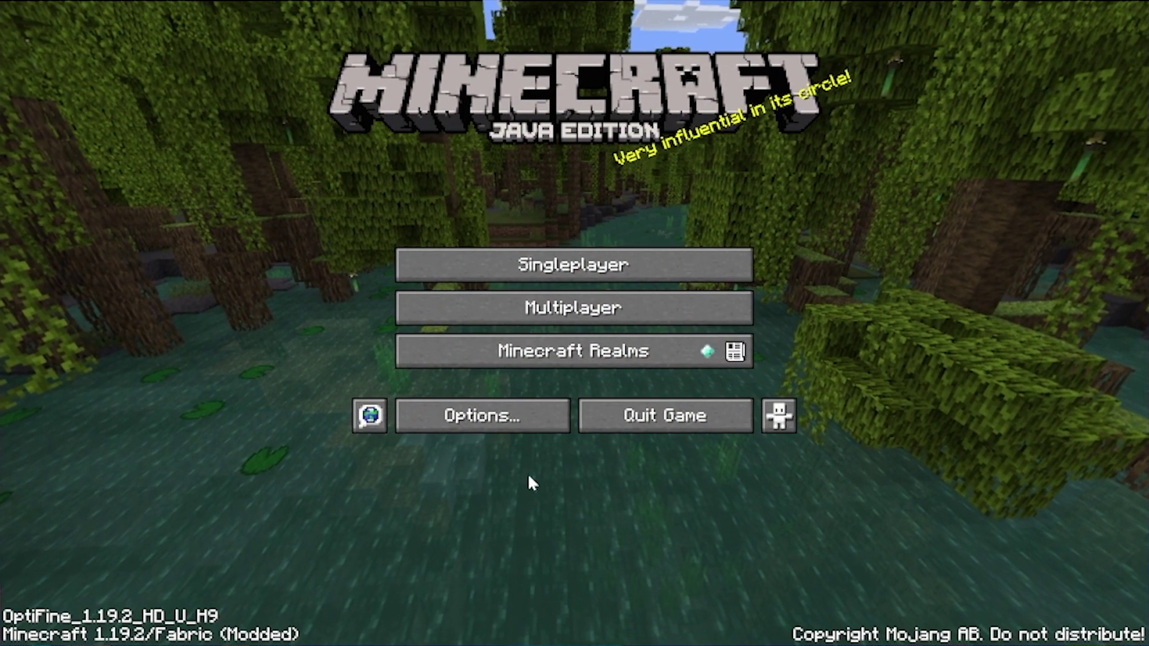
Step: Examine OptiFine's video settings and its shaders list in the game's options, and return to the title screen
click(485, 421)
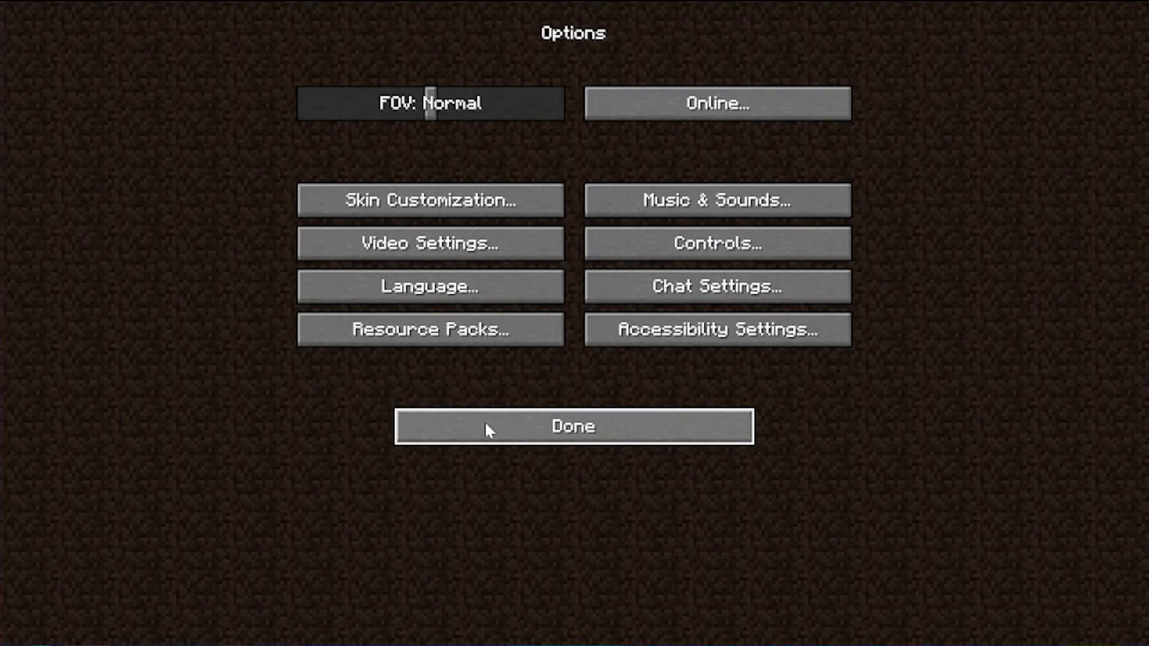
click(458, 255)
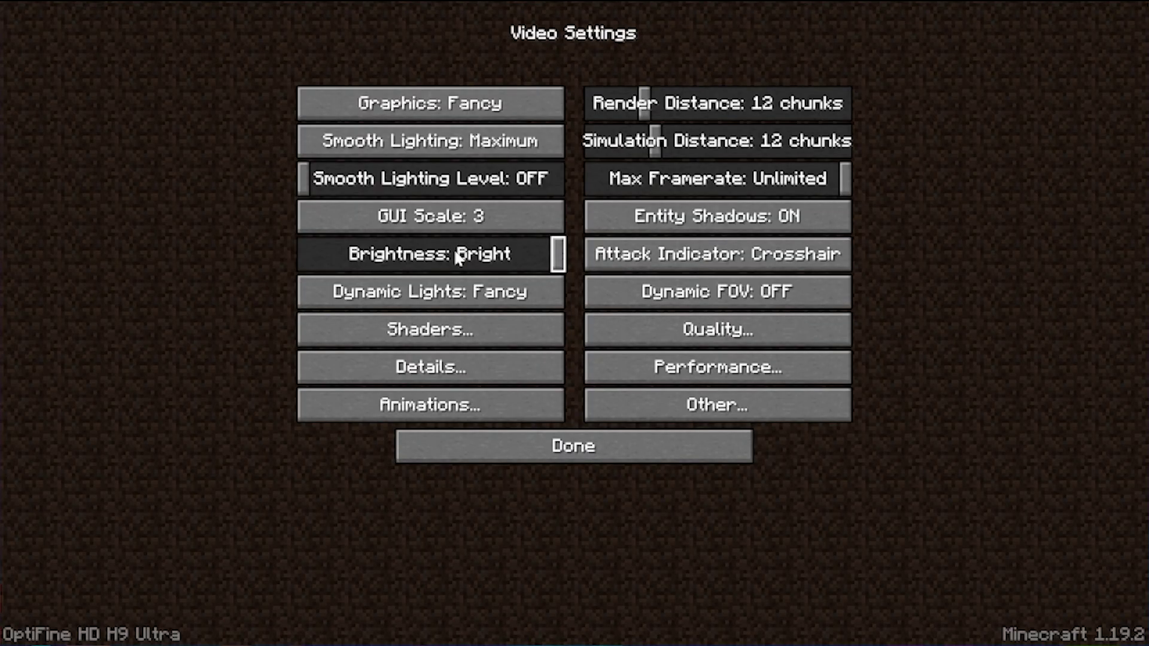
click(500, 330)
click(679, 615)
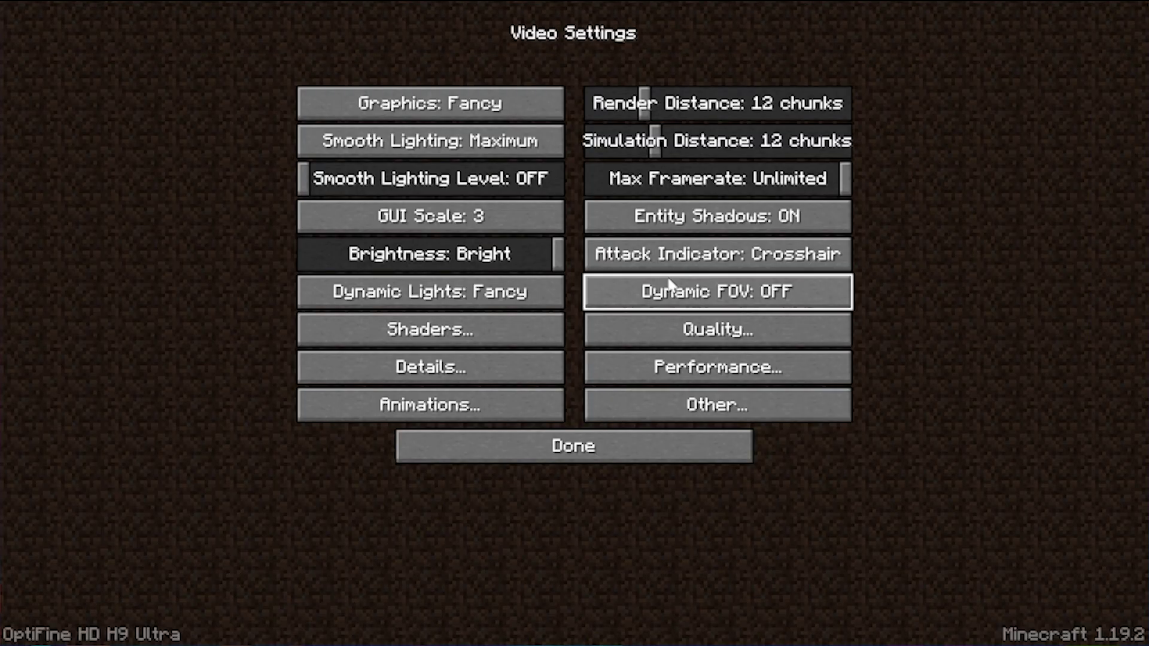
click(599, 459)
click(599, 426)
Step: View the multiplayer entry and go back, and load the singleplayer world "Seed: 867-5309" and walk forward in it
click(592, 307)
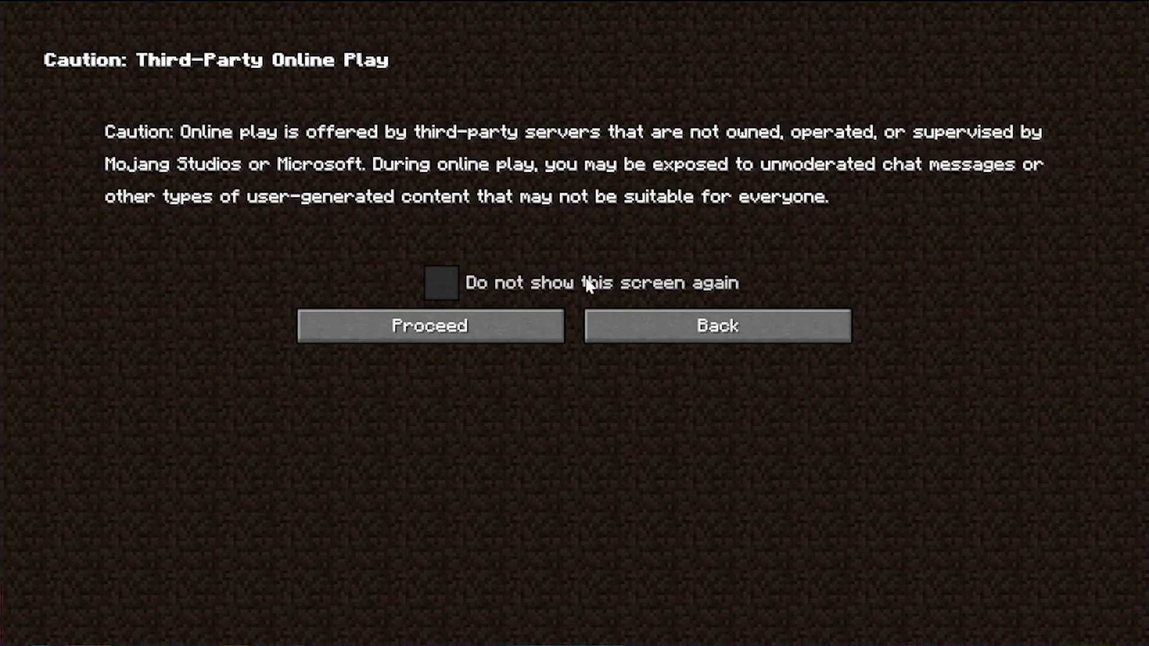
click(718, 325)
click(574, 263)
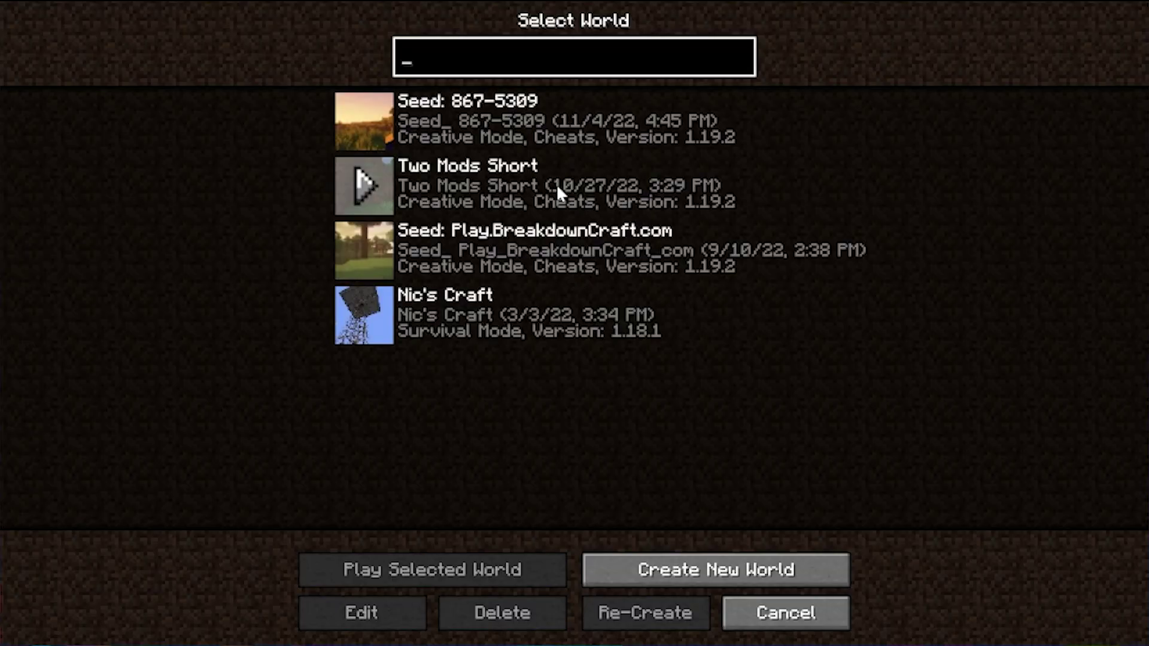
double_click(536, 110)
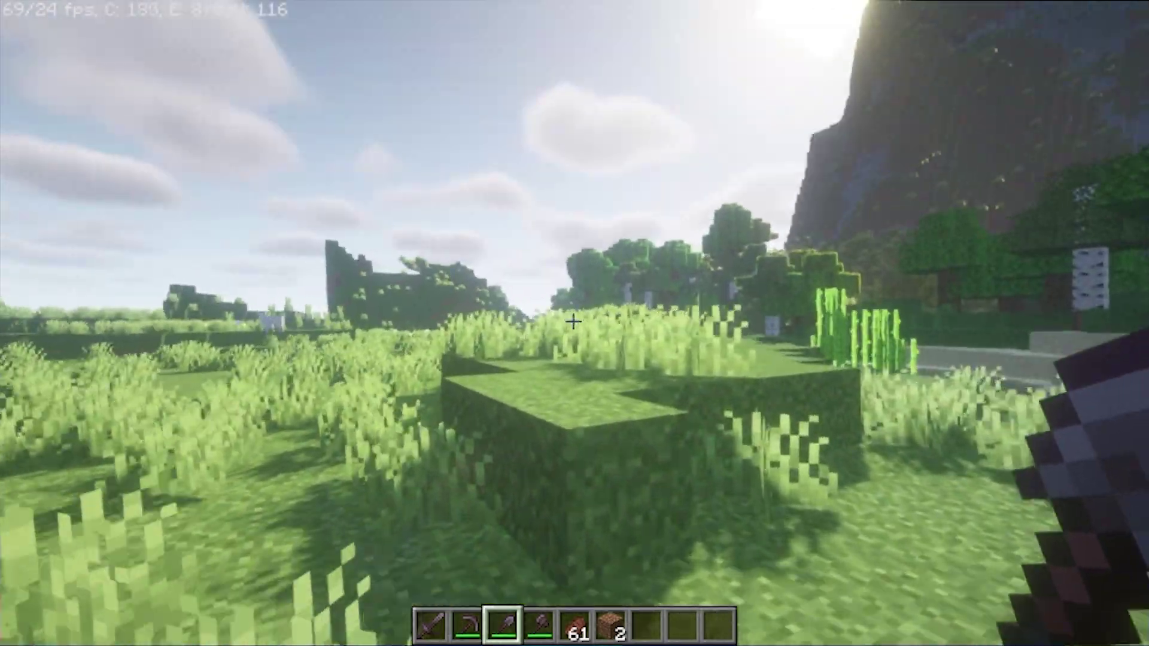
key(w)
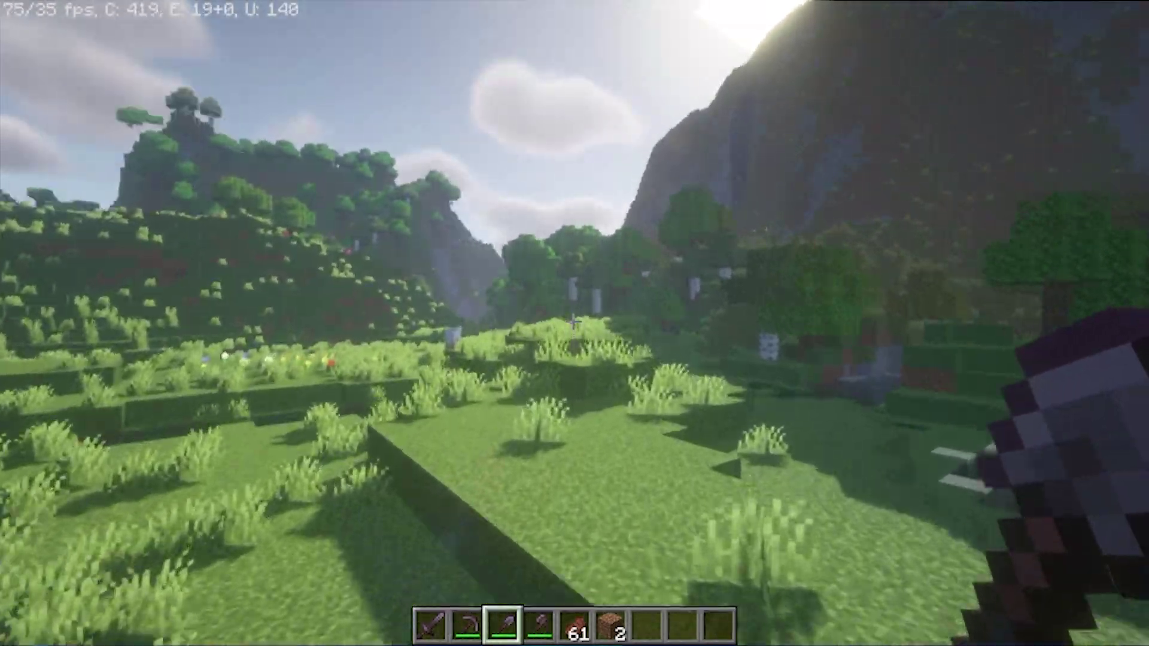